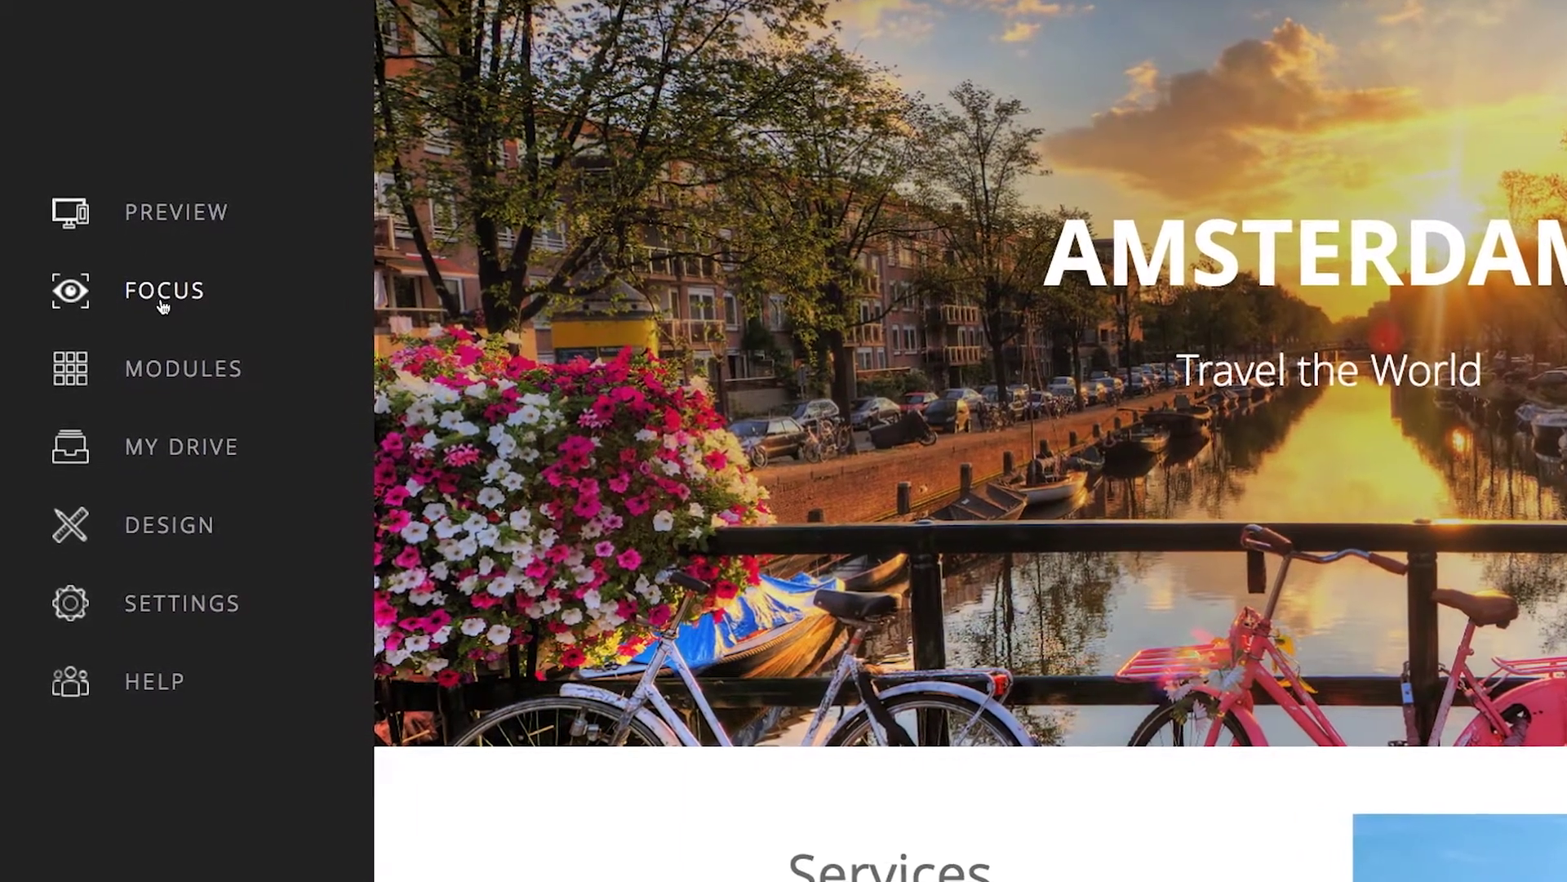
Show the focus list for Home through Contact and scroll down to the Add buttons.
{"action": "left_click", "coordinate": [162, 304]}
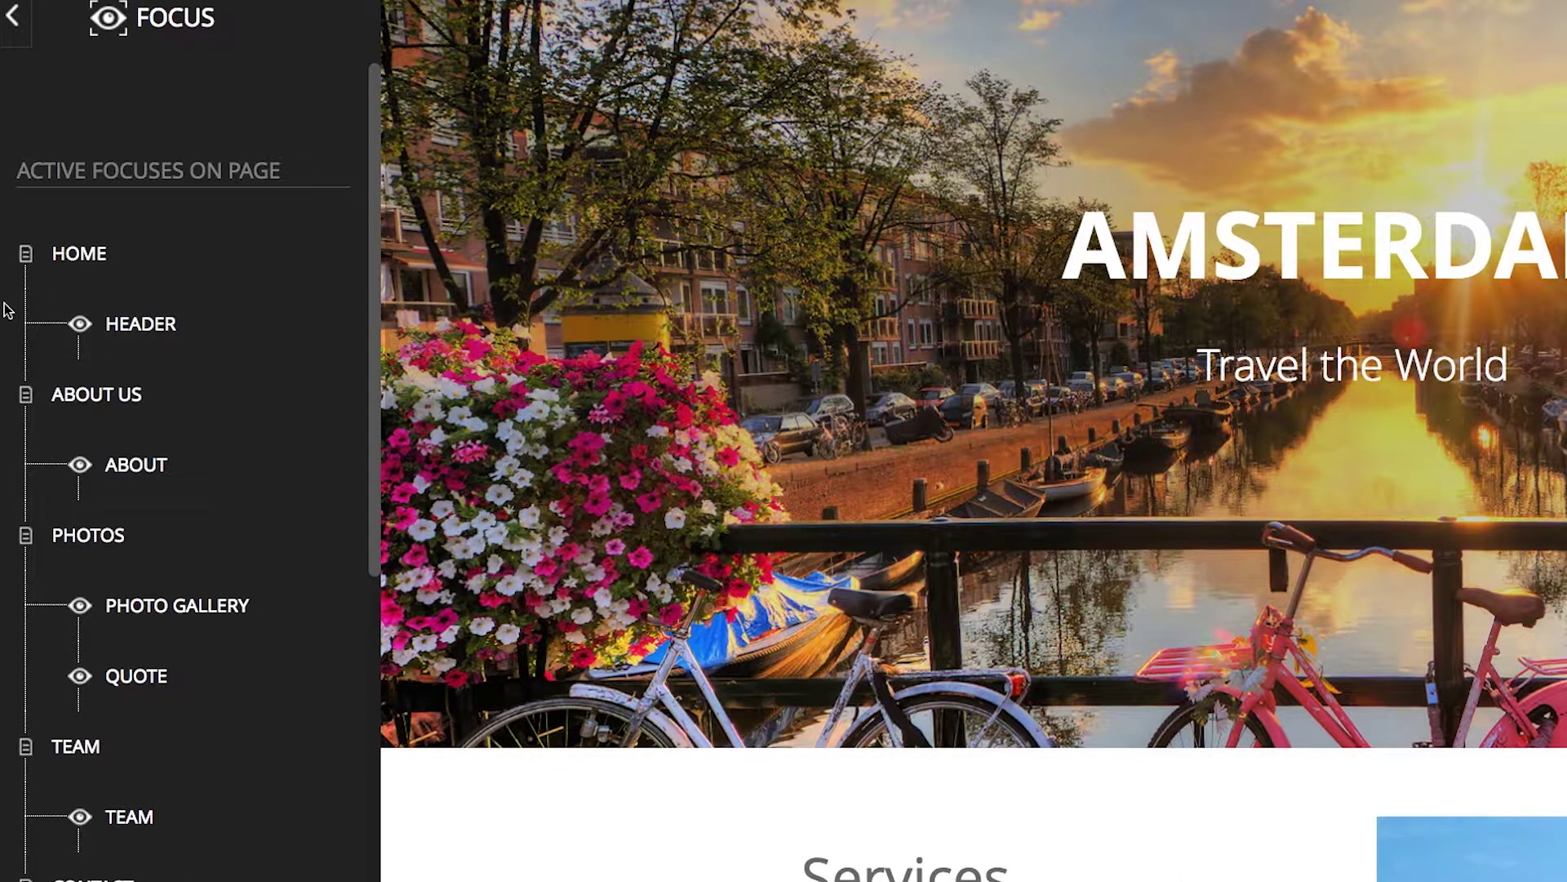
{"action": "scroll", "coordinate": [7, 314], "scroll_direction": "down", "scroll_amount": 2}
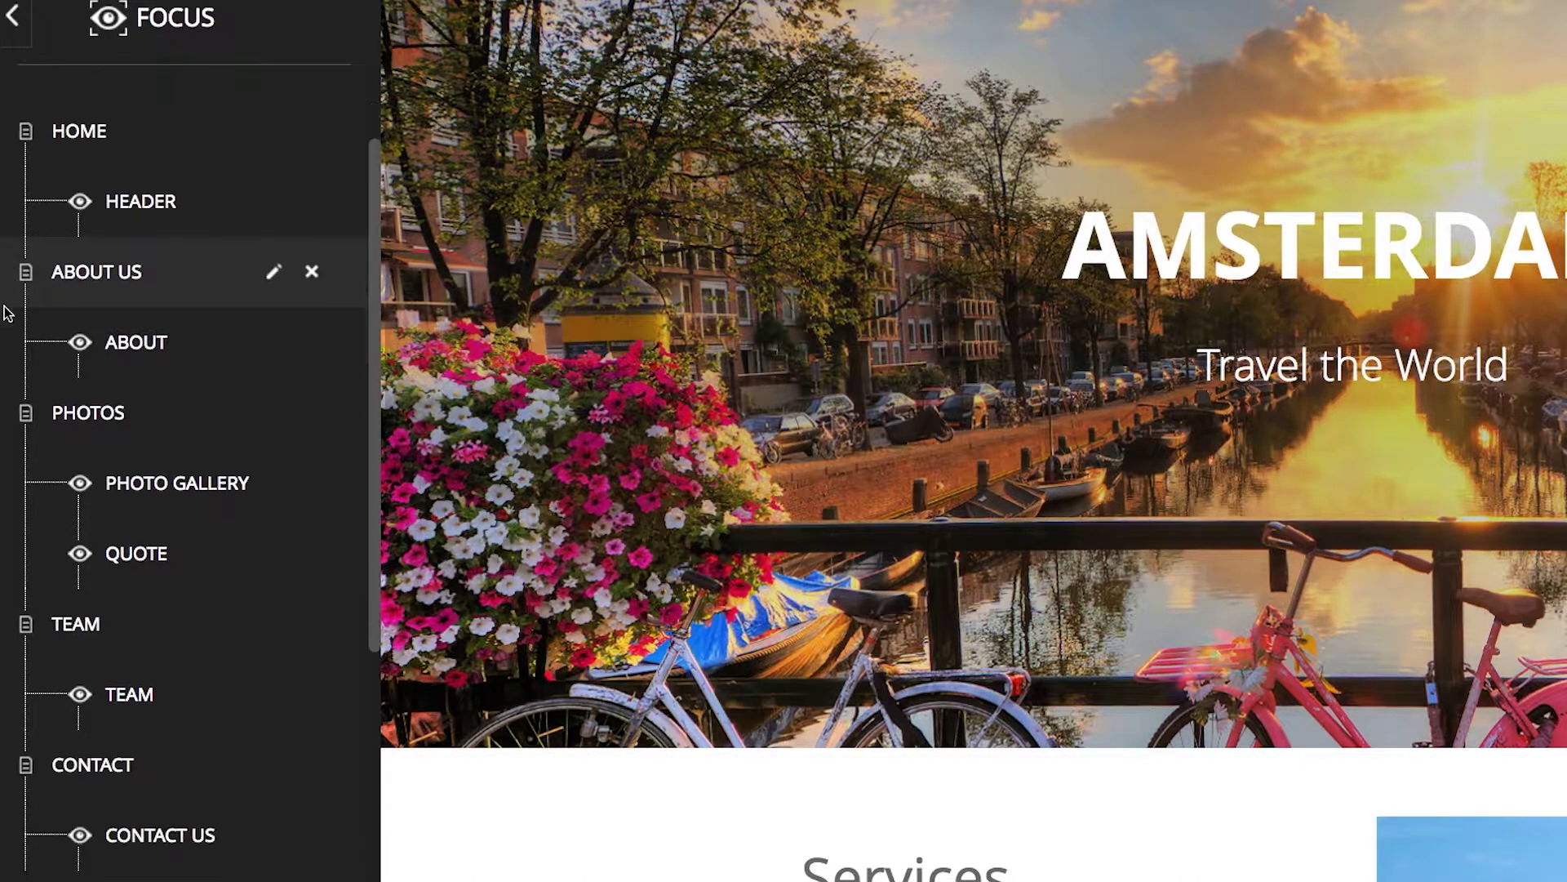
{"action": "scroll", "coordinate": [7, 312], "scroll_direction": "down", "scroll_amount": 1}
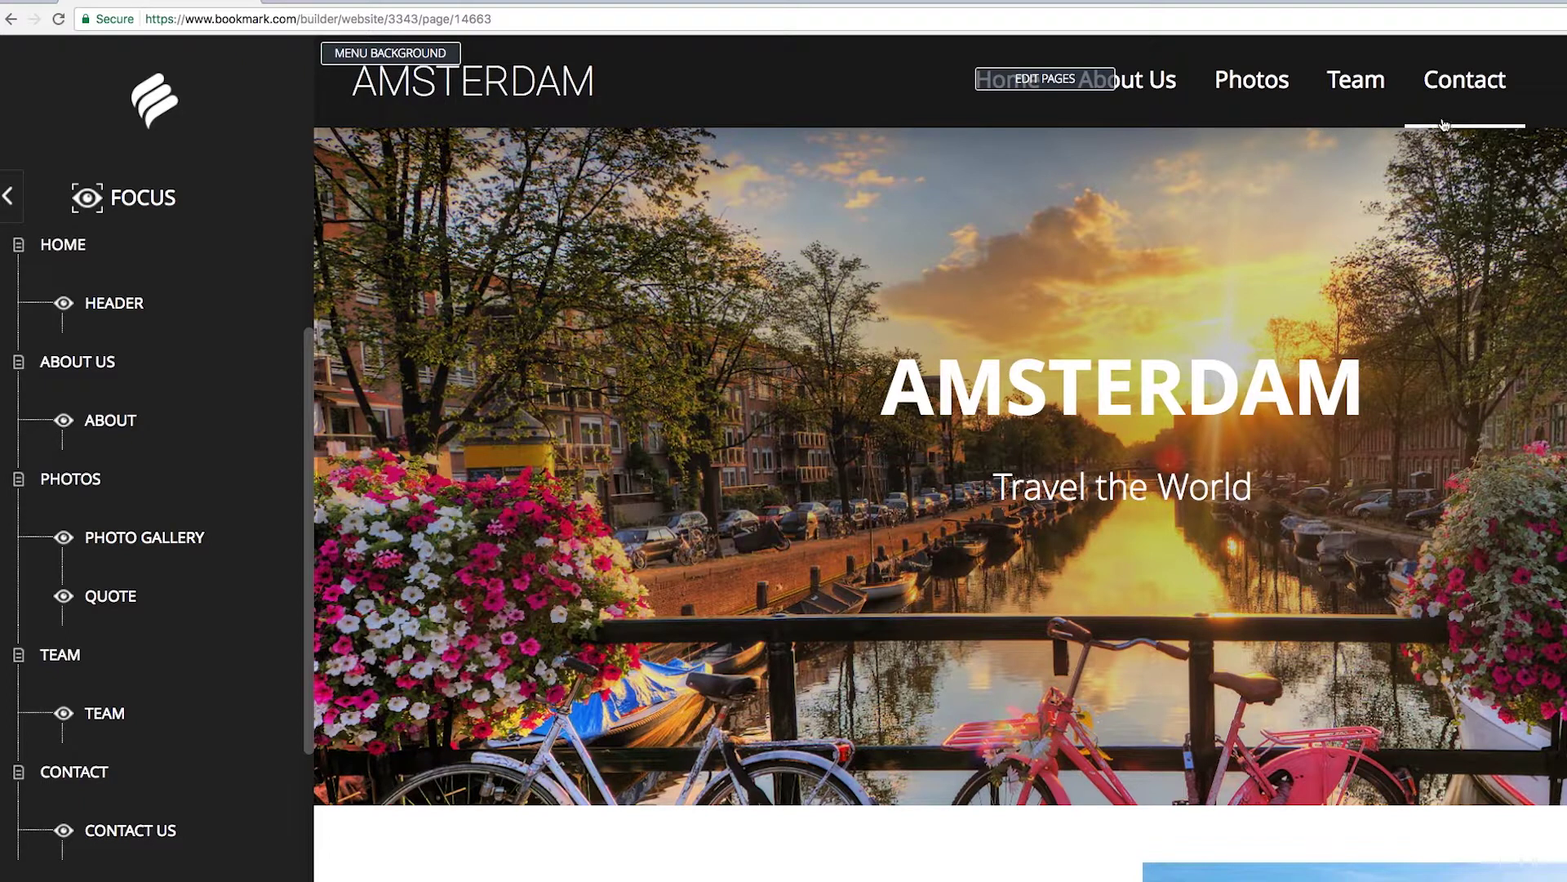
{"action": "scroll", "coordinate": [186, 867], "scroll_direction": "down", "scroll_amount": 3}
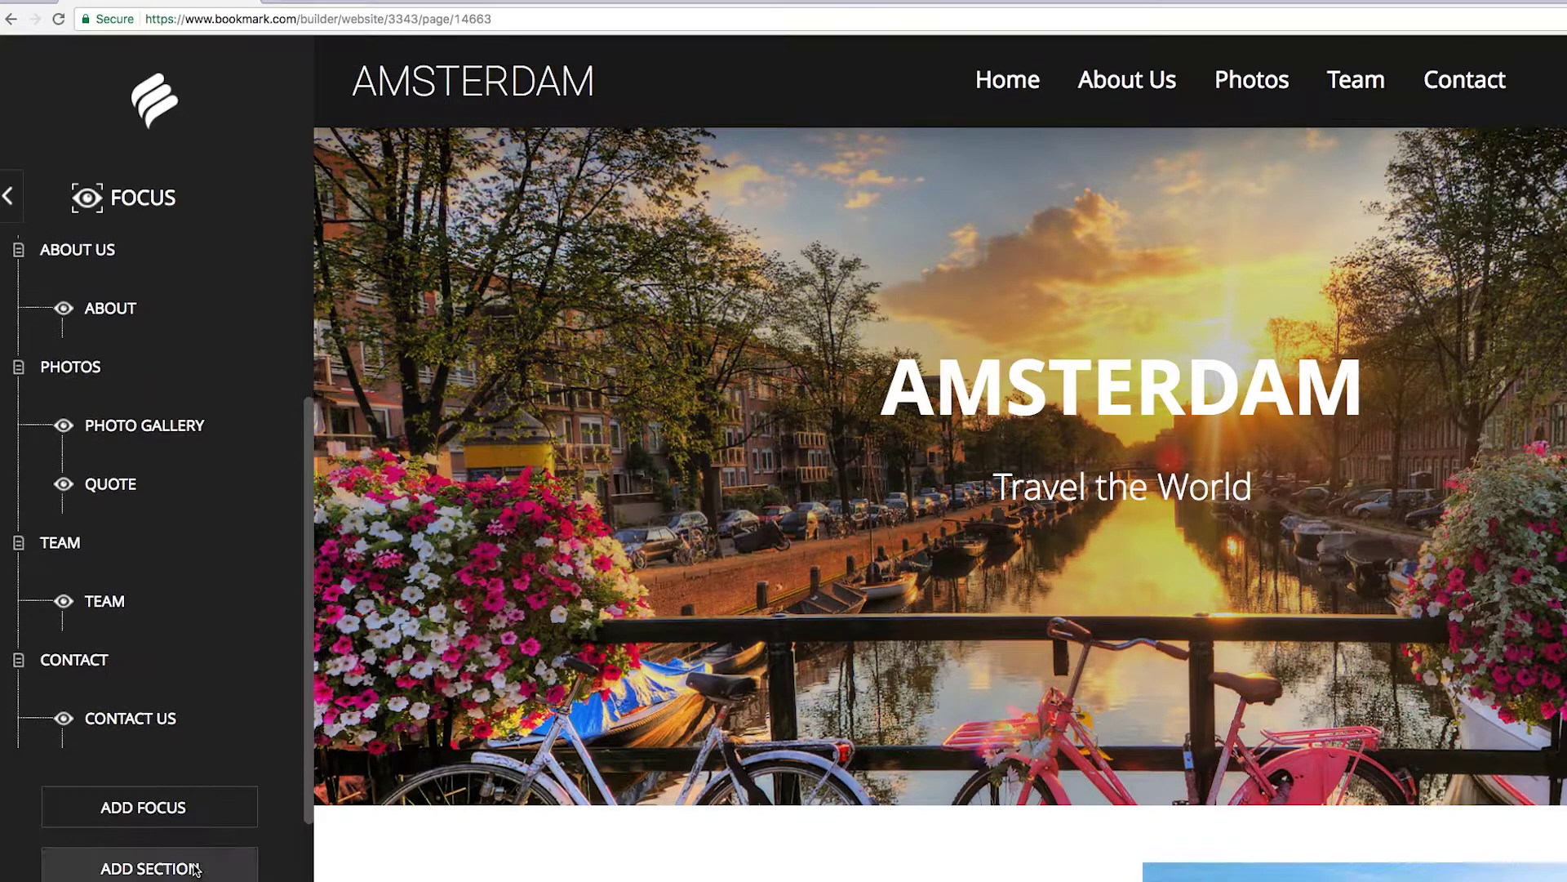
{"action": "scroll", "coordinate": [196, 870], "scroll_direction": "down", "scroll_amount": 3}
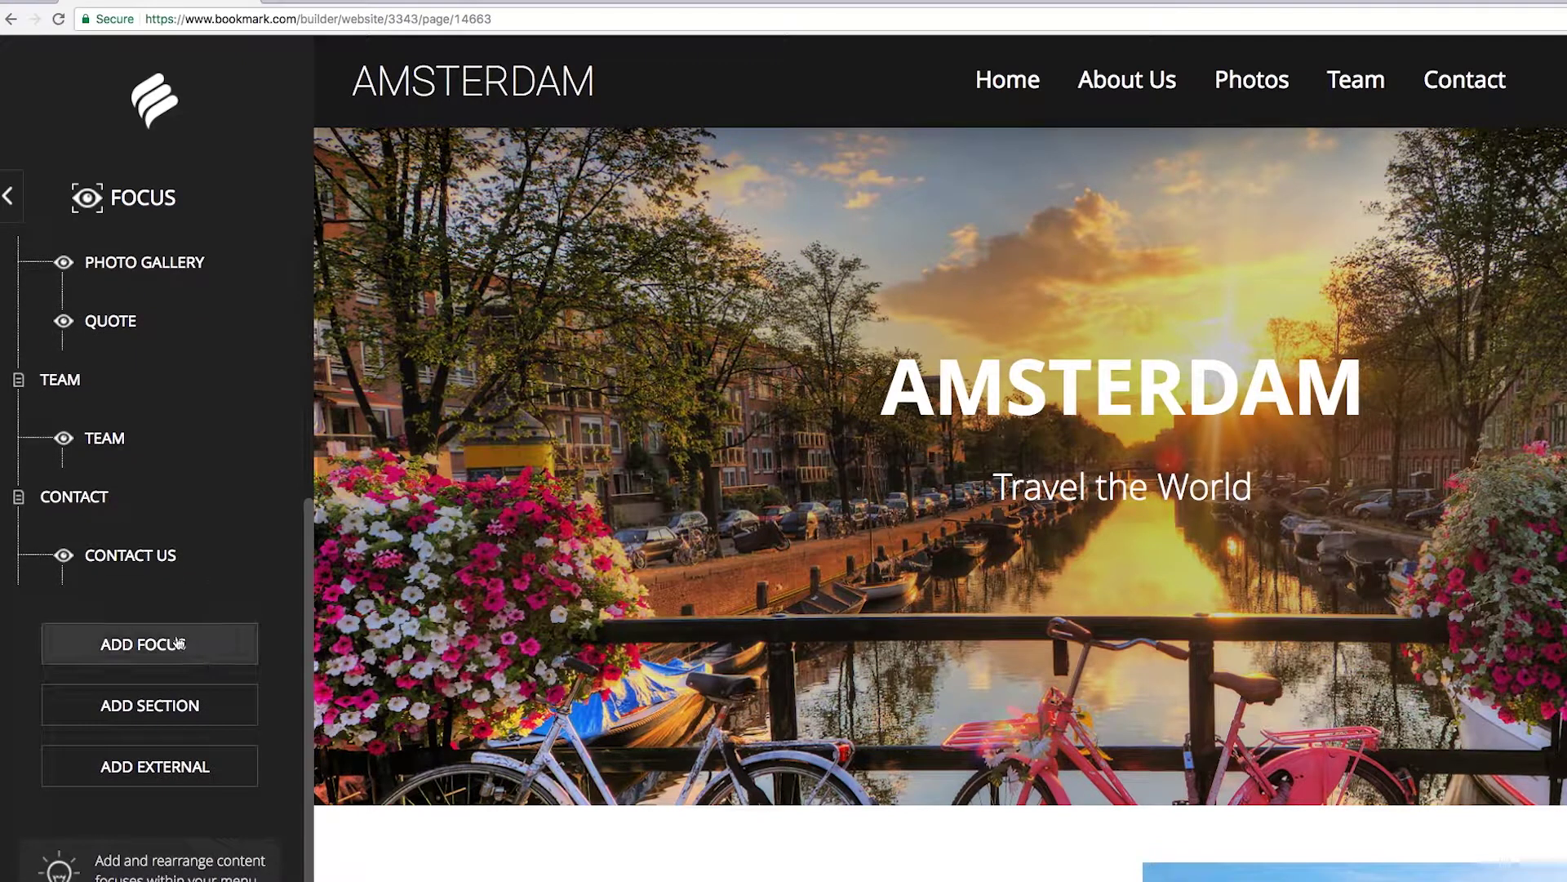
Add the Subscribe focus template under Contact, creating a Subscribe Now email sign-up form.
{"action": "left_click", "coordinate": [149, 646]}
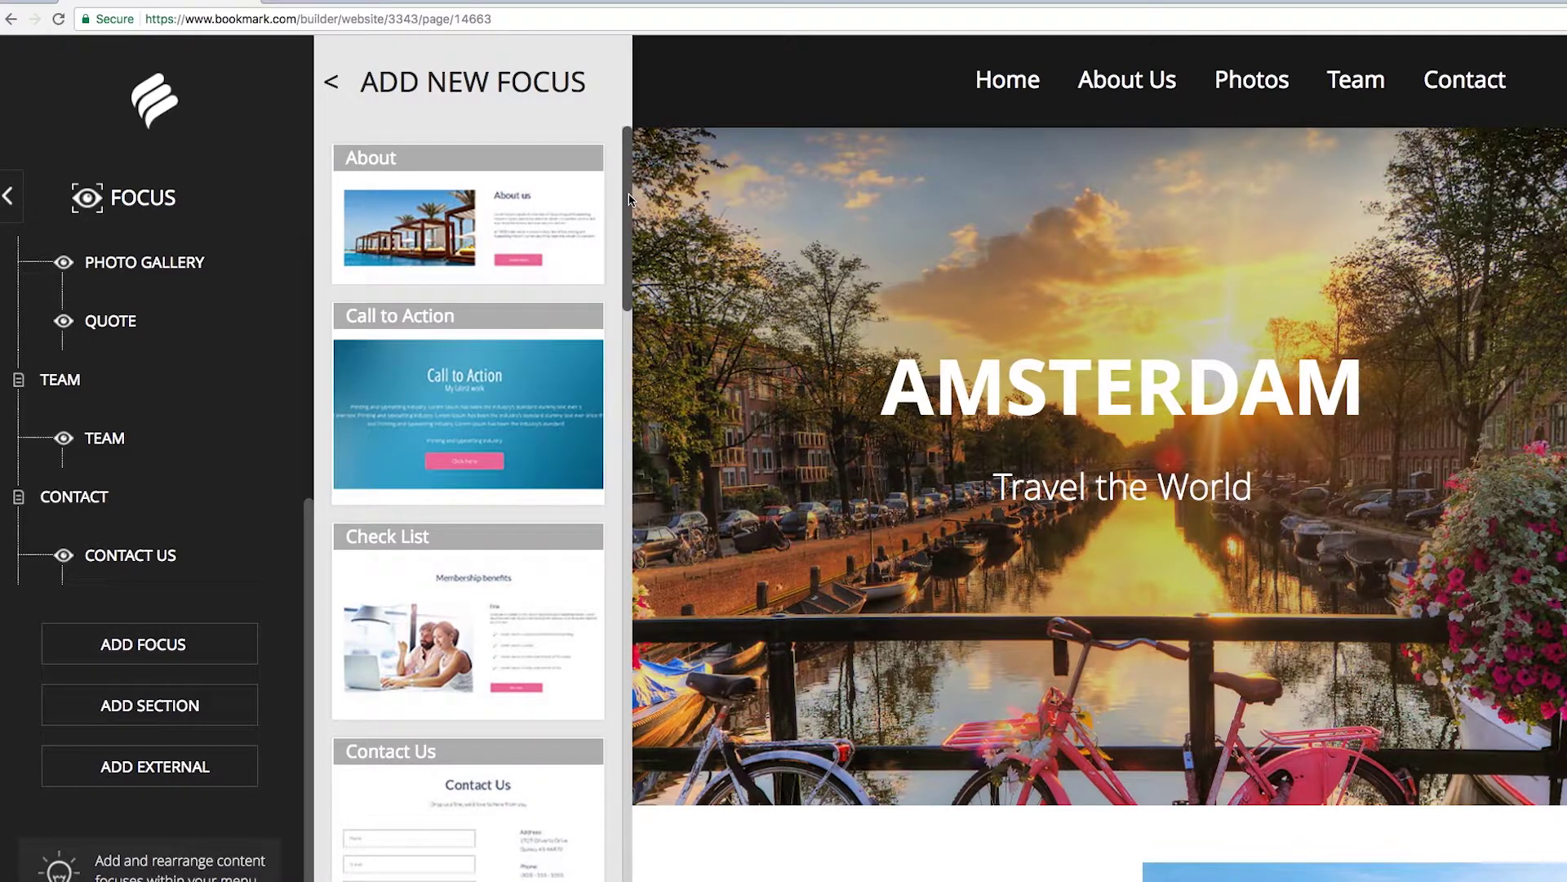
{"action": "left_click_drag", "start_coordinate": [628, 198], "coordinate": [640, 881]}
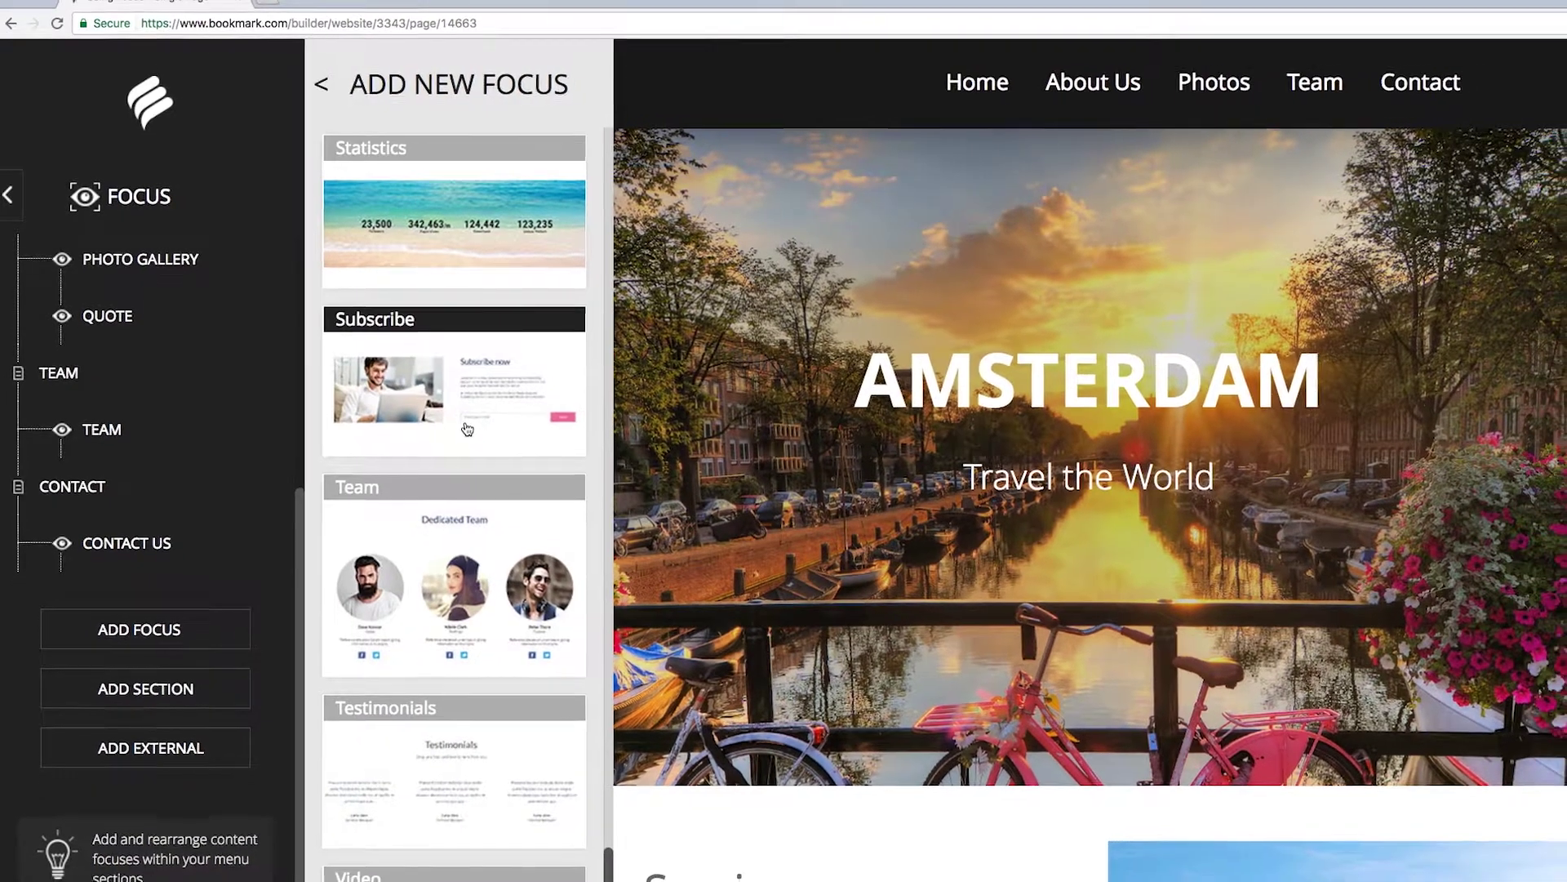
{"action": "left_click", "coordinate": [481, 437]}
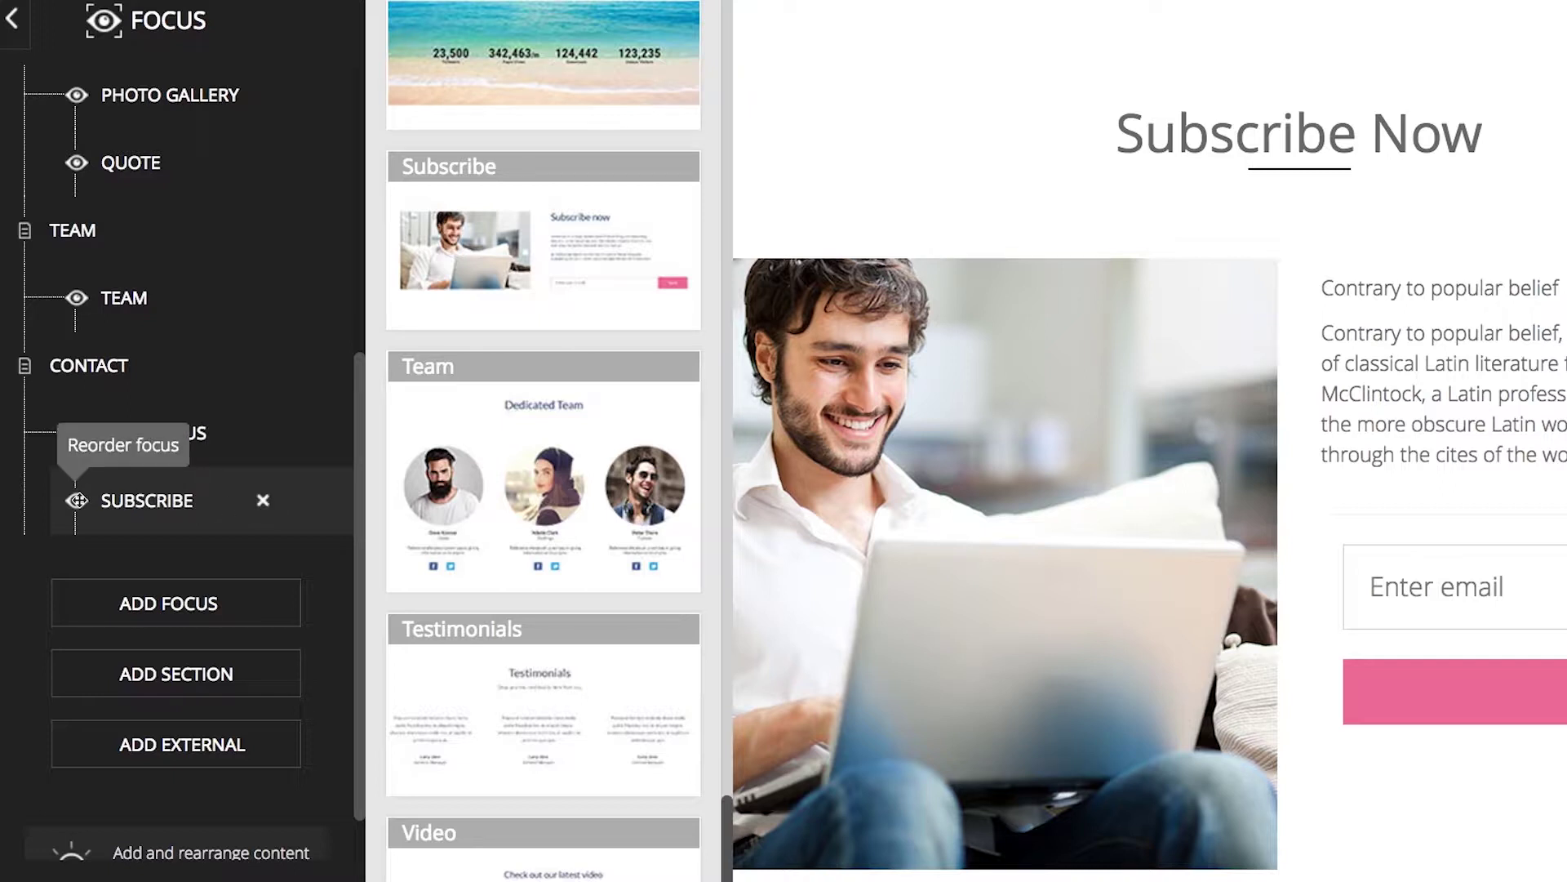
Reorder Subscribe to sit below Contact Us and move the Photos section above About Us.
{"action": "mouse_move", "coordinate": [78, 500]}
{"action": "left_mouse_down"}
{"action": "mouse_move", "coordinate": [77, 430]}
{"action": "mouse_move", "coordinate": [77, 506]}
{"action": "left_mouse_up"}
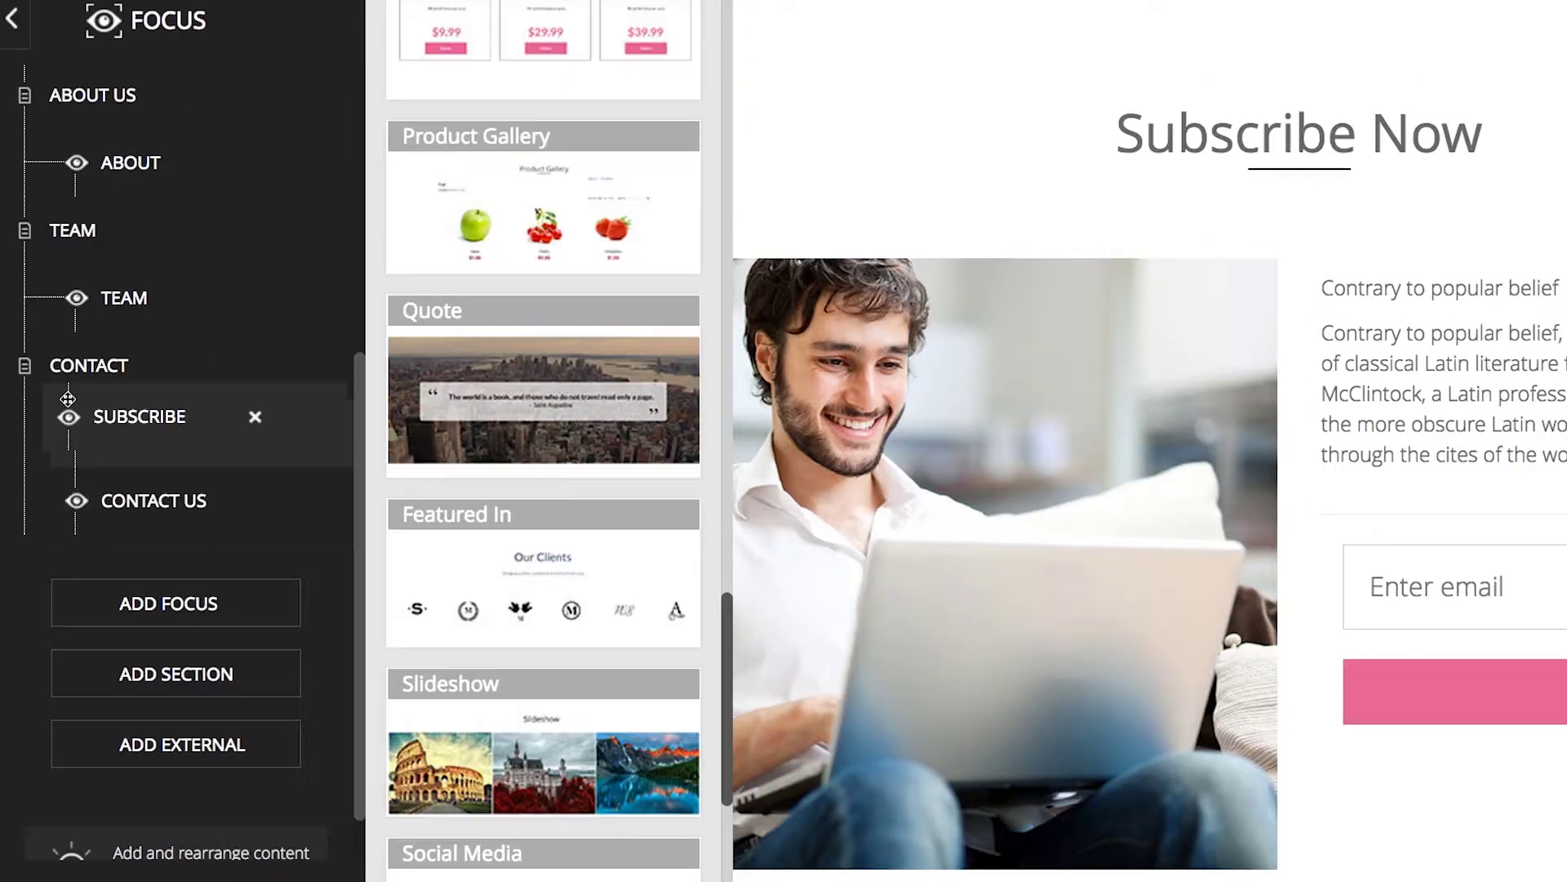
{"action": "left_click_drag", "start_coordinate": [78, 413], "coordinate": [75, 514]}
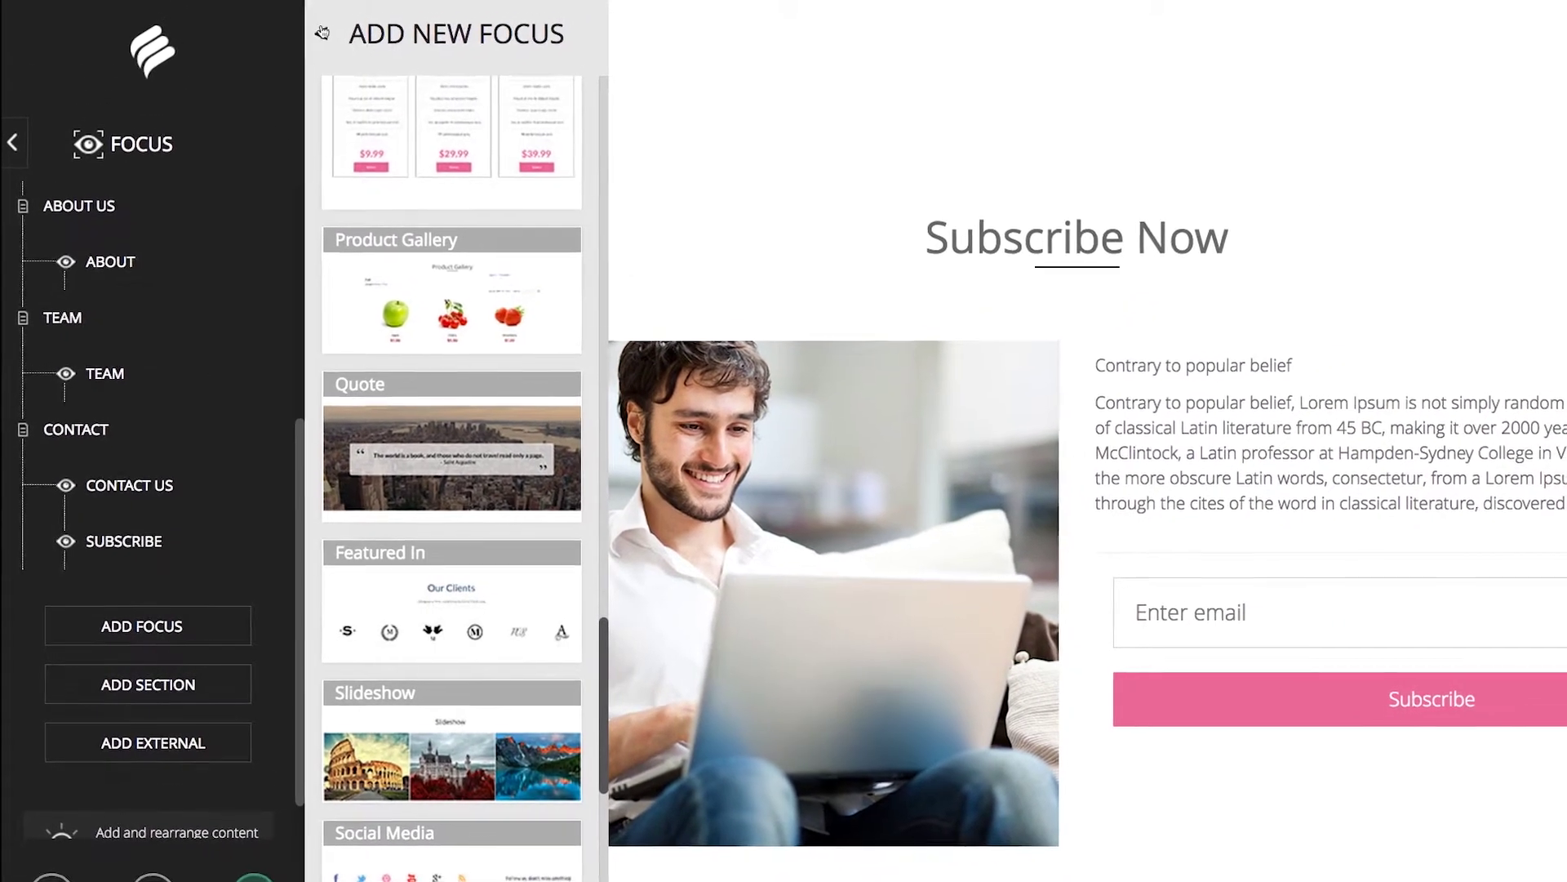
Close the focus templates and select then deselect the Subscribe text block without changes.
{"action": "left_click", "coordinate": [332, 13]}
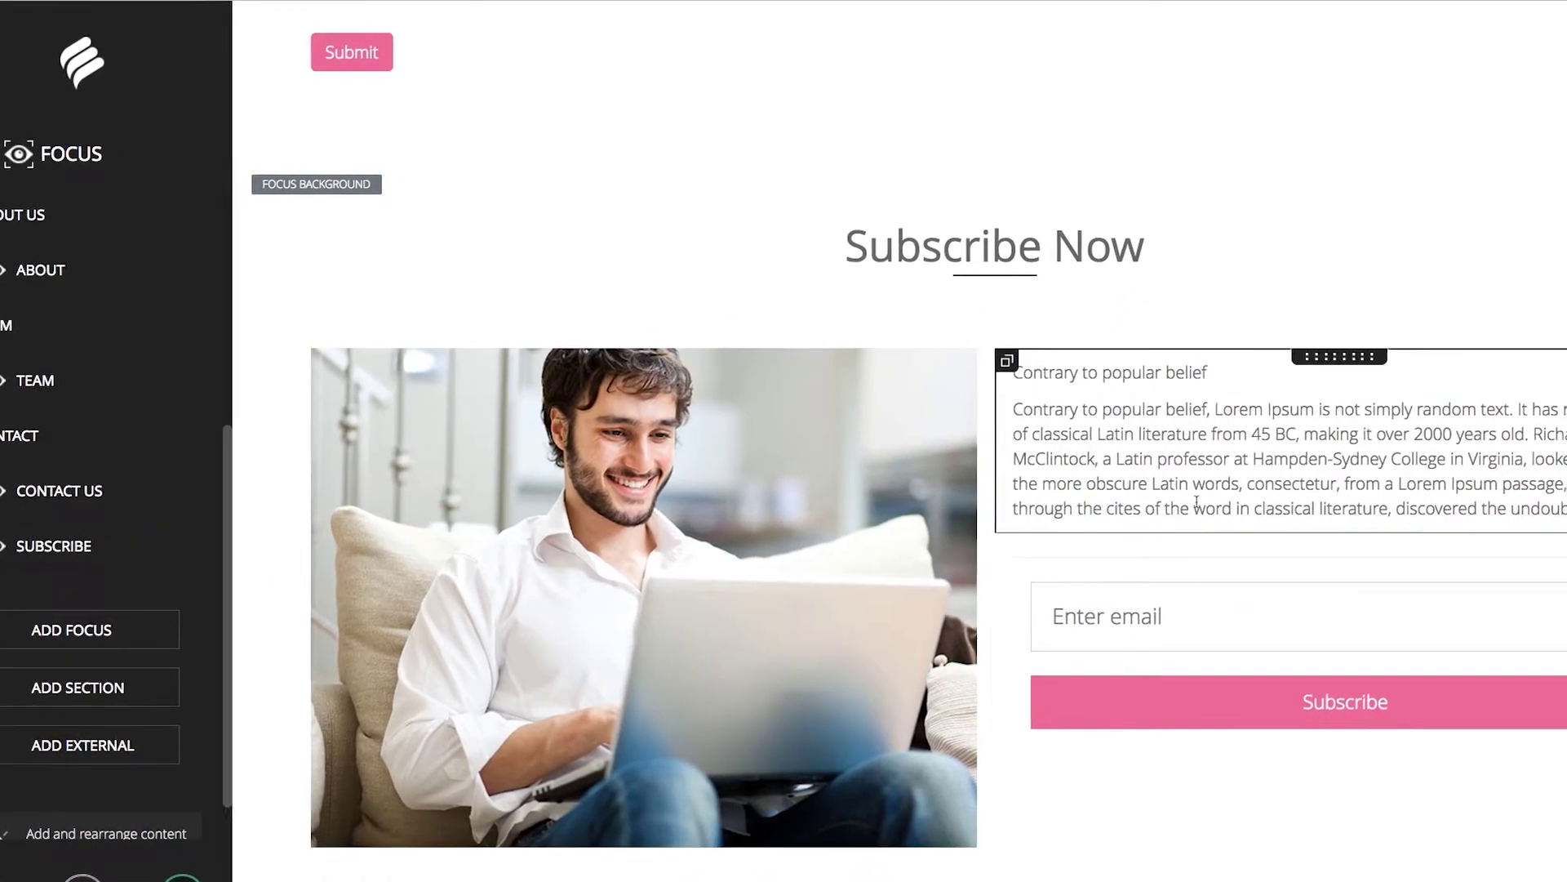
{"action": "left_click", "coordinate": [1153, 501]}
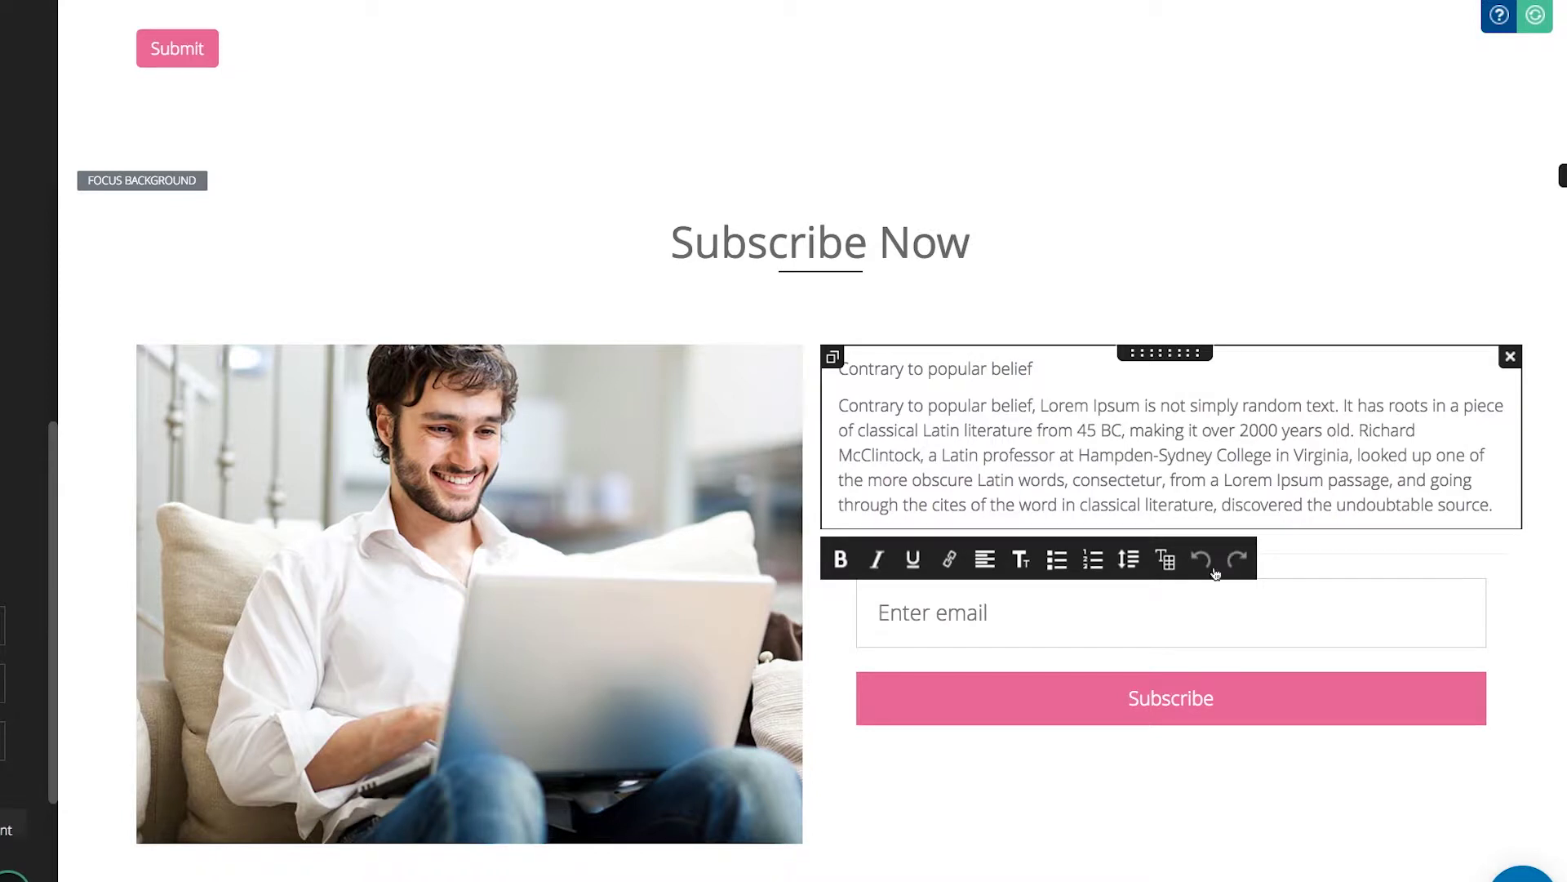
{"action": "left_click", "coordinate": [1099, 819]}
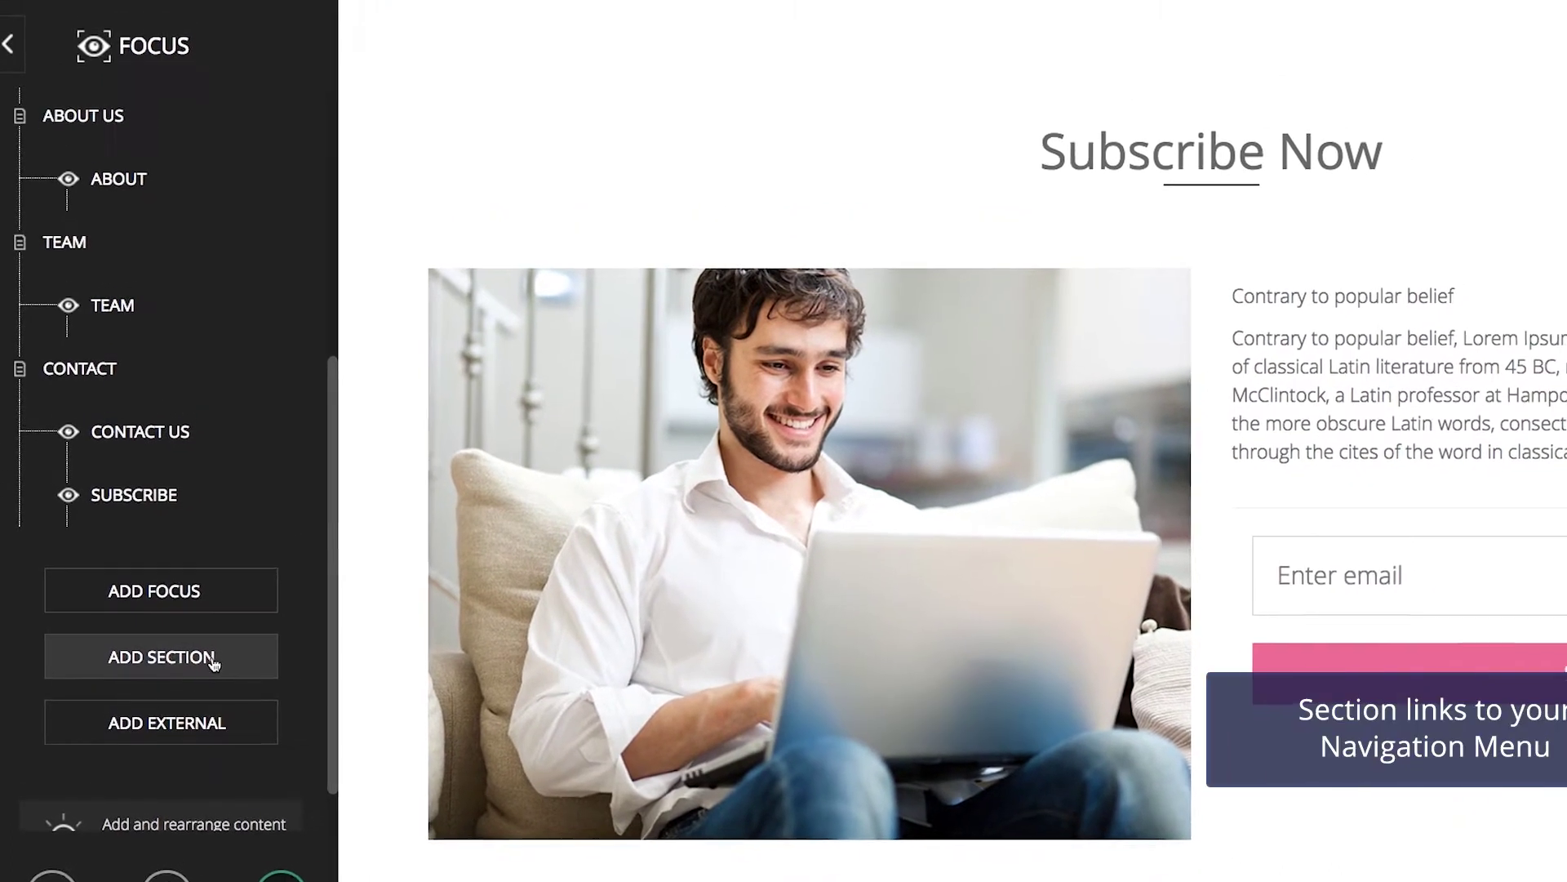
Create a new navigation section named 'Press'.
{"action": "scroll", "coordinate": [371, 636], "scroll_direction": "up", "scroll_amount": 15}
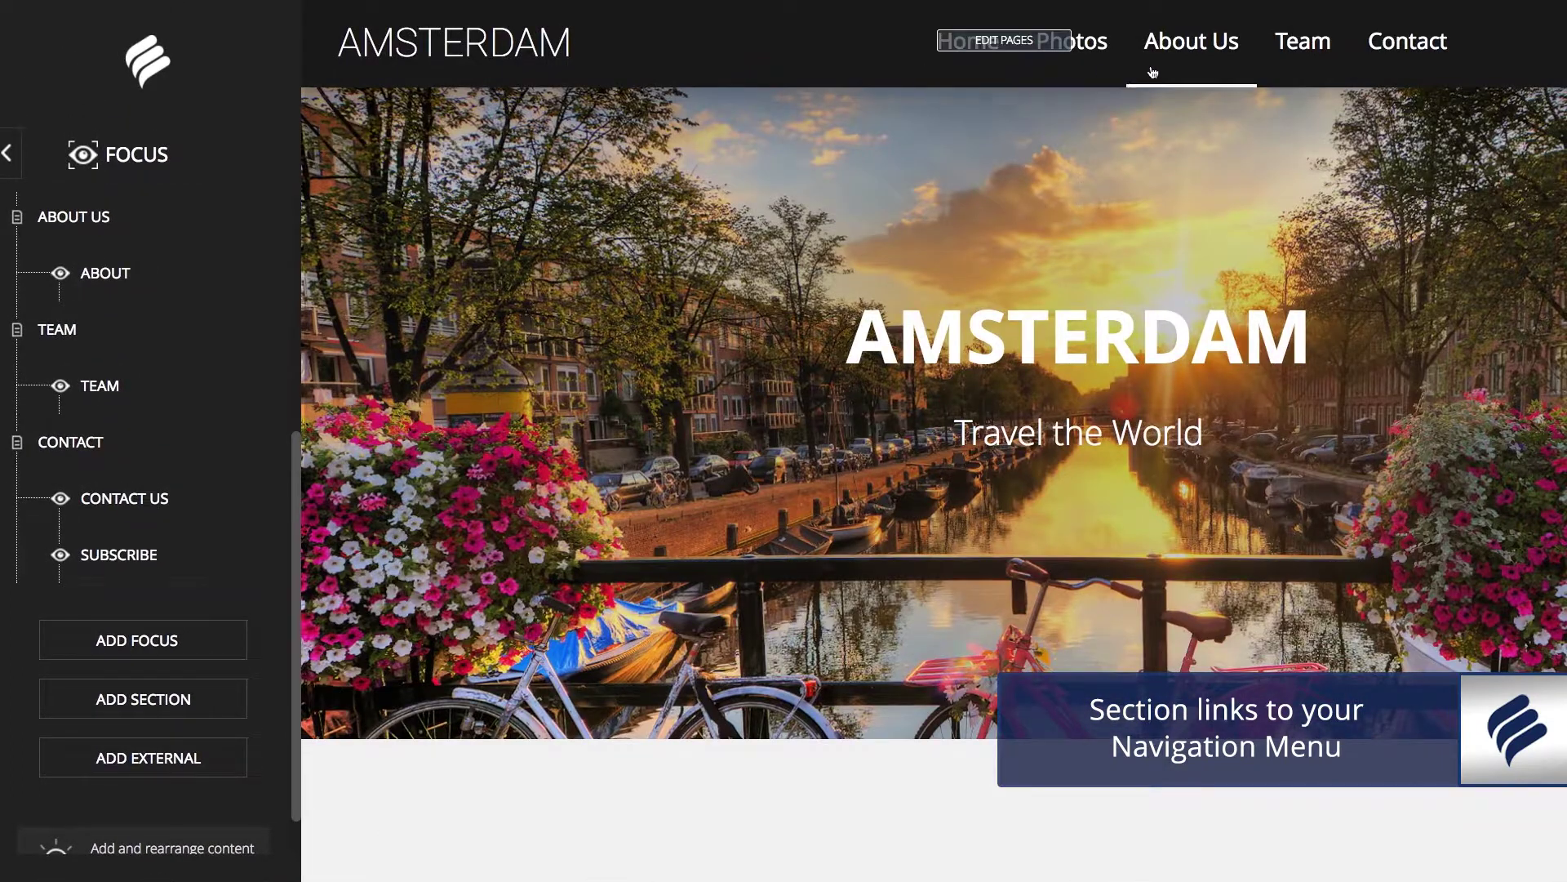
{"action": "left_click", "coordinate": [153, 702]}
{"action": "type", "text": "Press"}
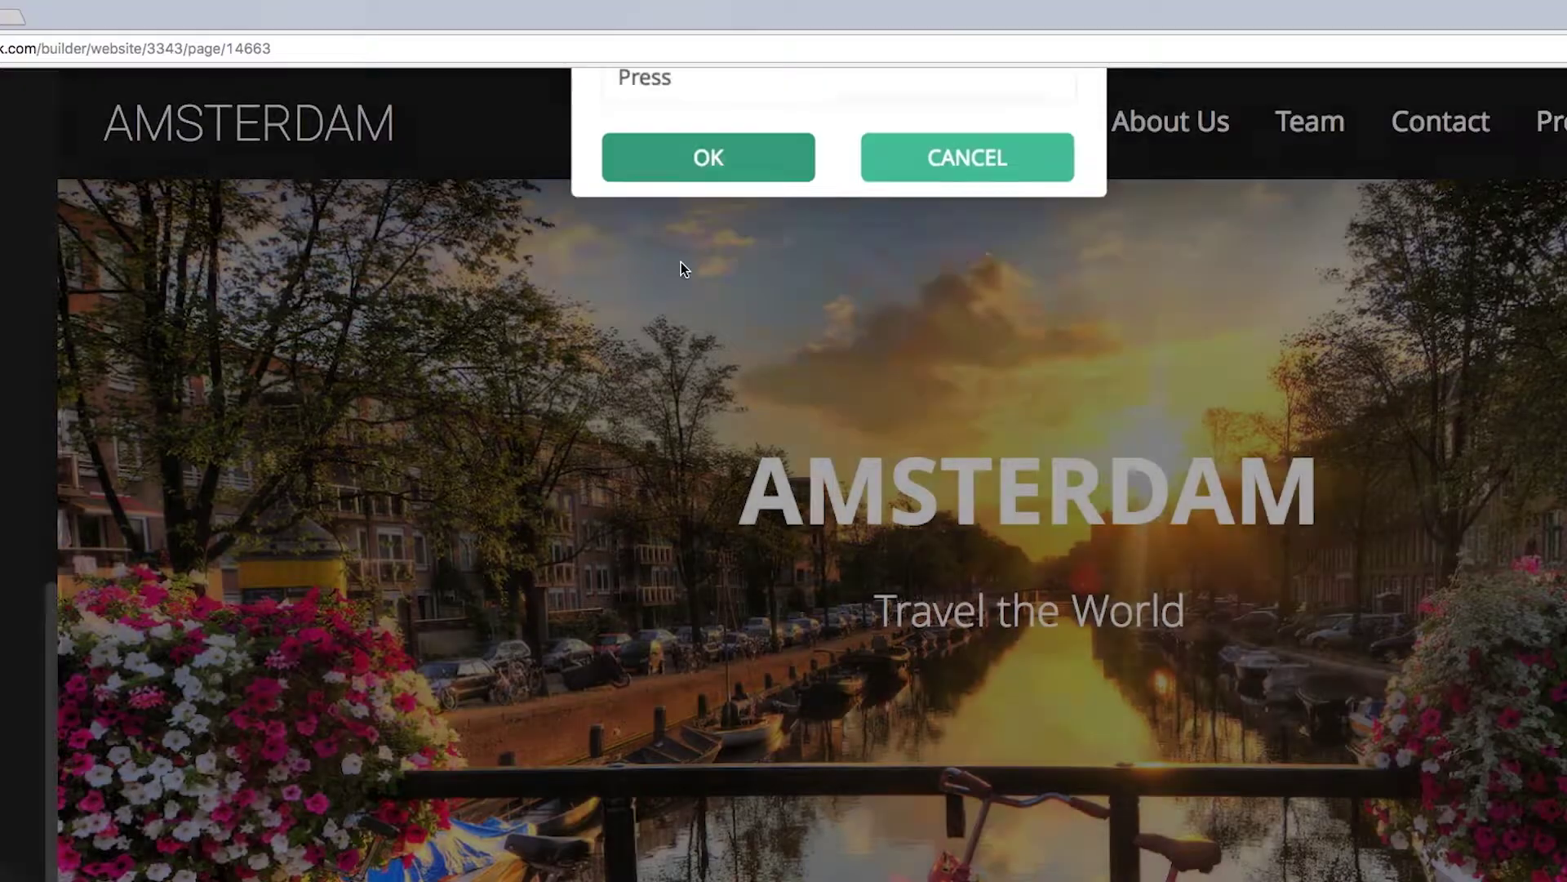
{"action": "left_click", "coordinate": [670, 268]}
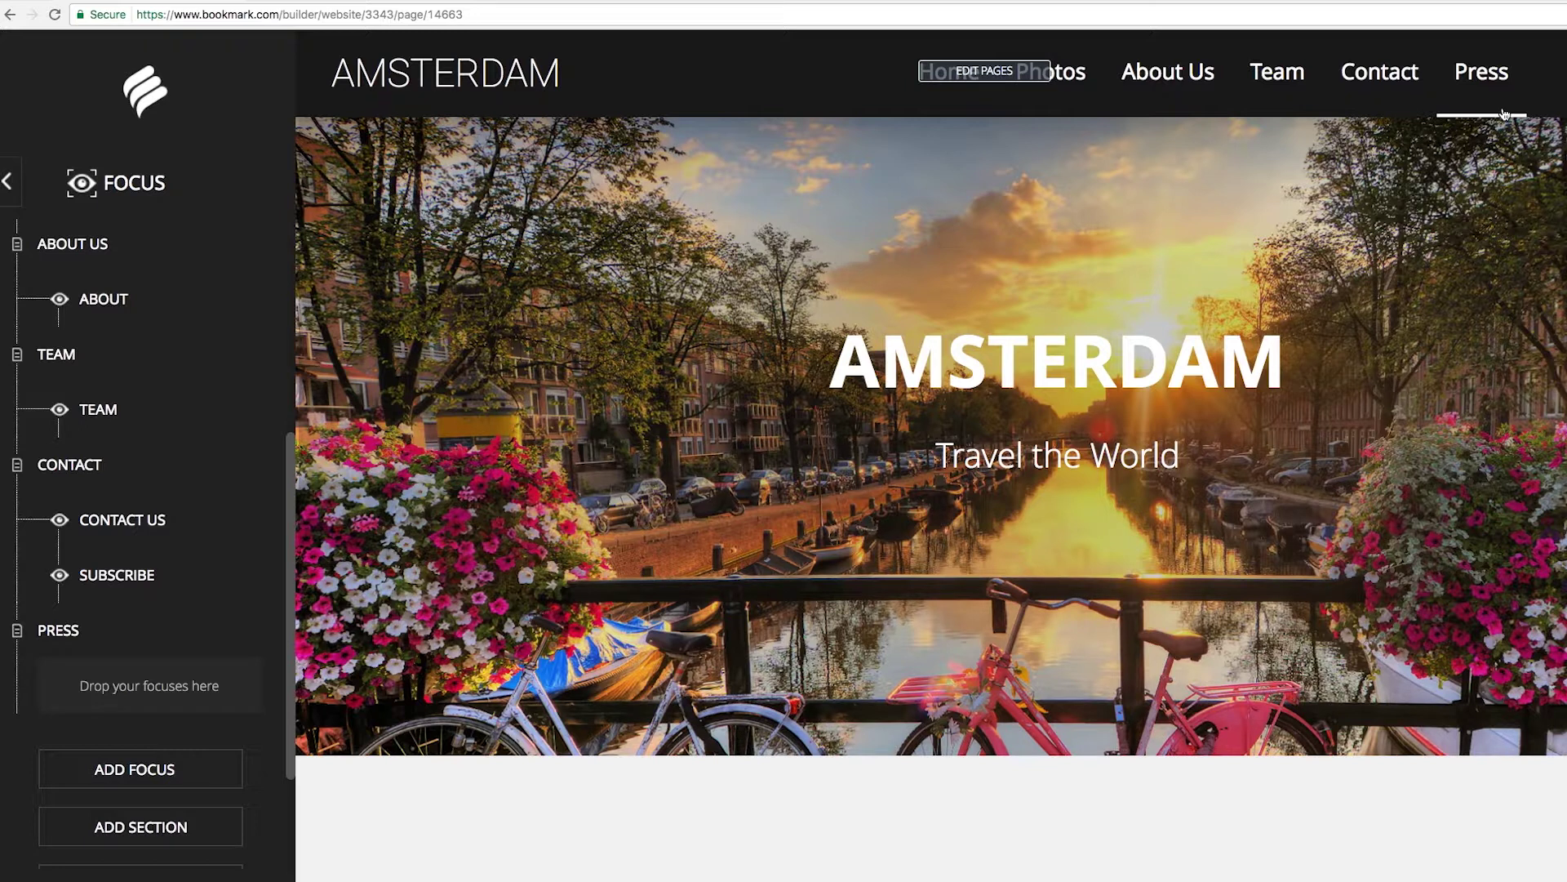
Add a Featured In focus with a Satisfied Customers logo row to the Press section.
{"action": "scroll", "coordinate": [125, 501], "scroll_direction": "down", "scroll_amount": 2}
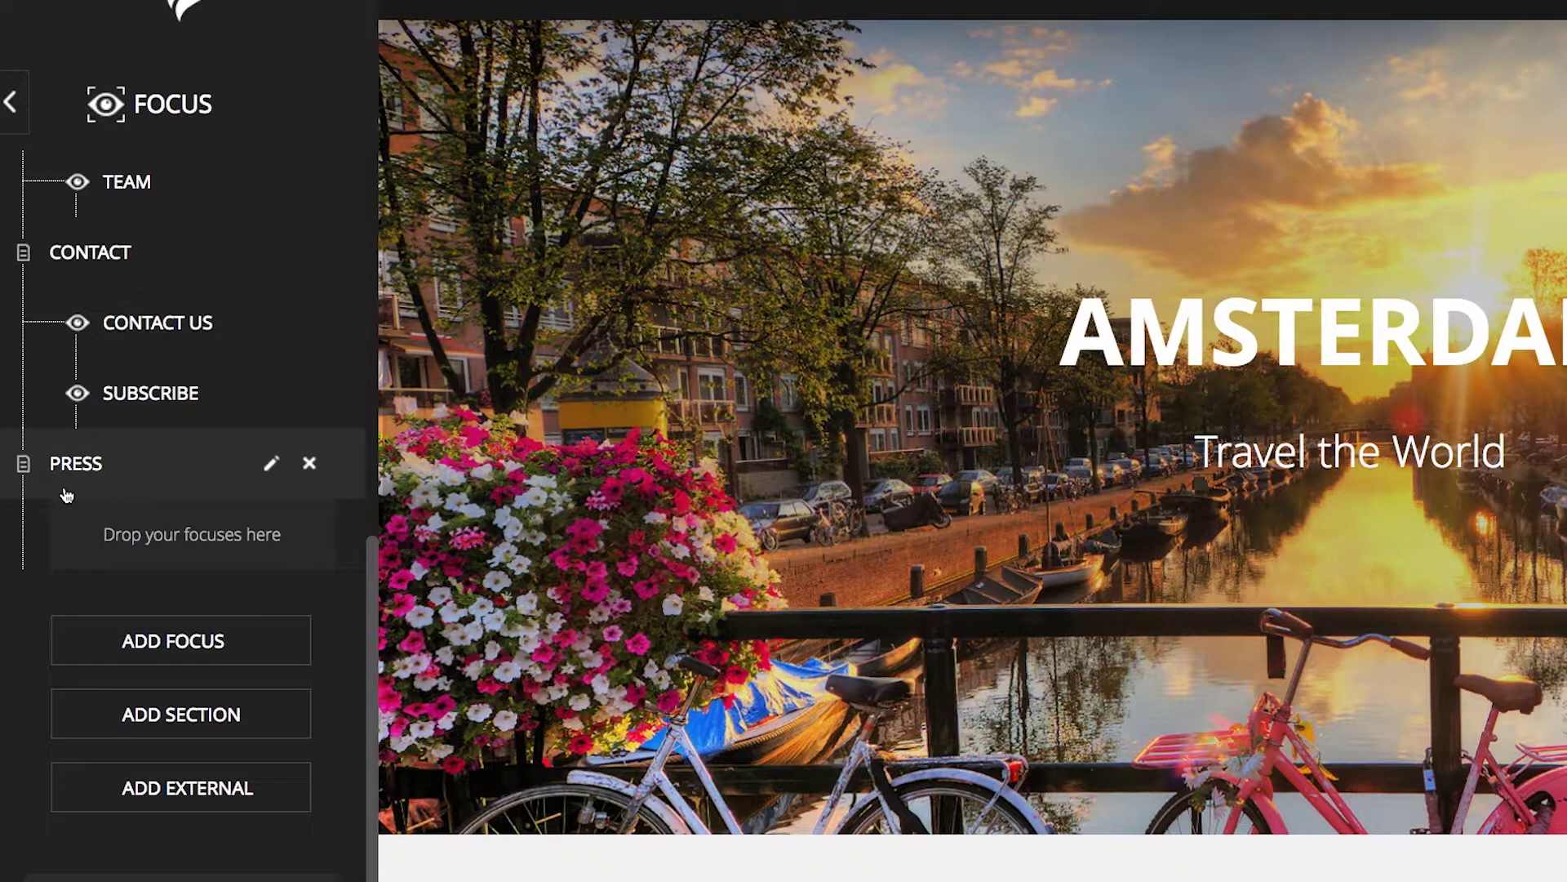
{"action": "left_click", "coordinate": [75, 467]}
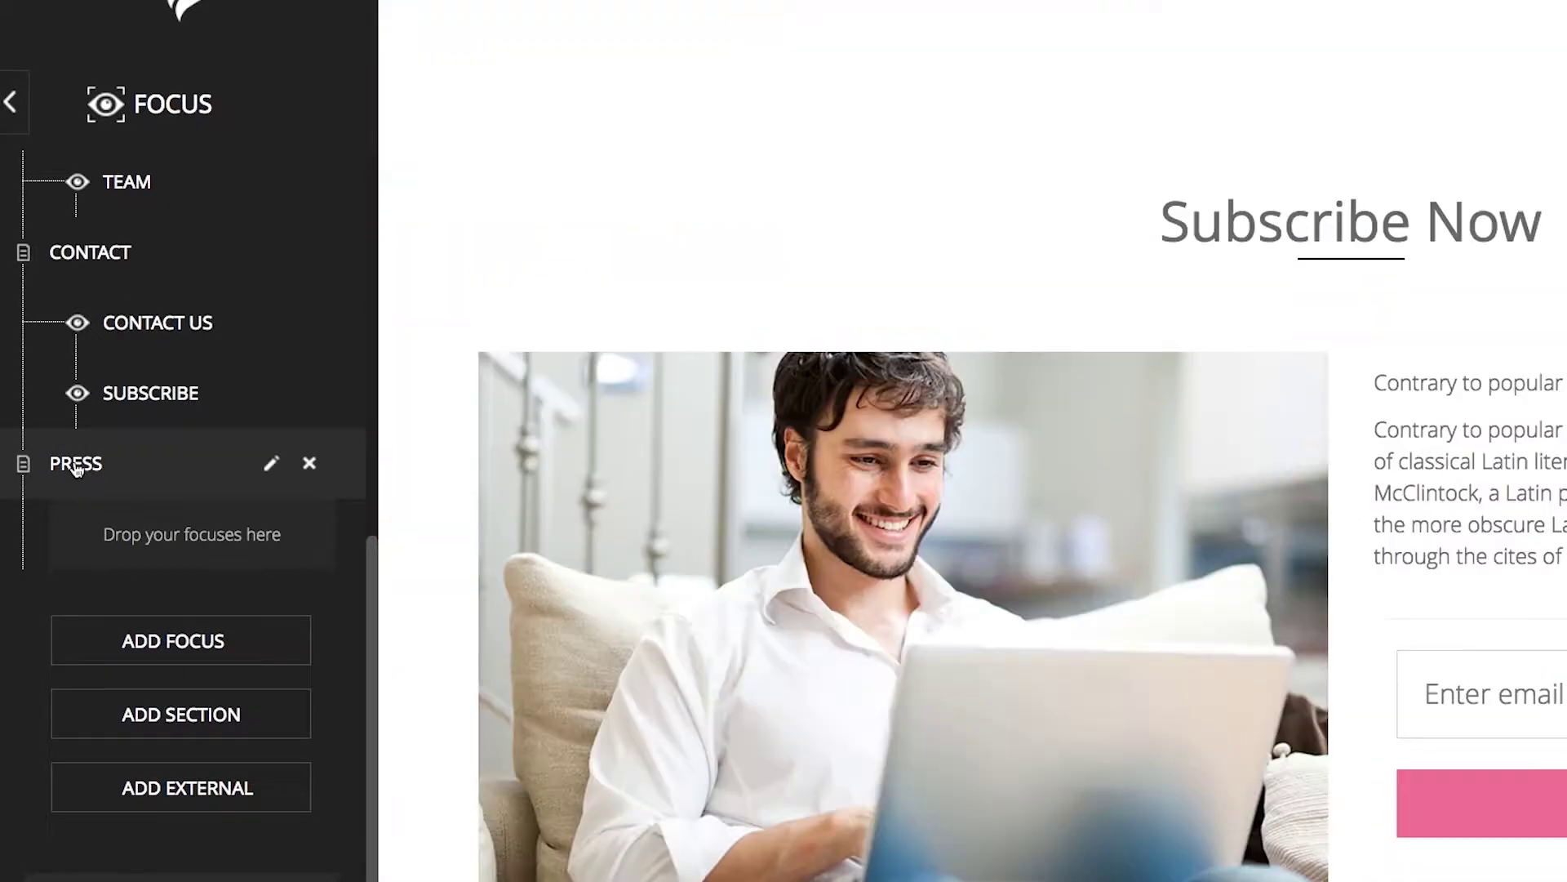
{"action": "left_click", "coordinate": [145, 642]}
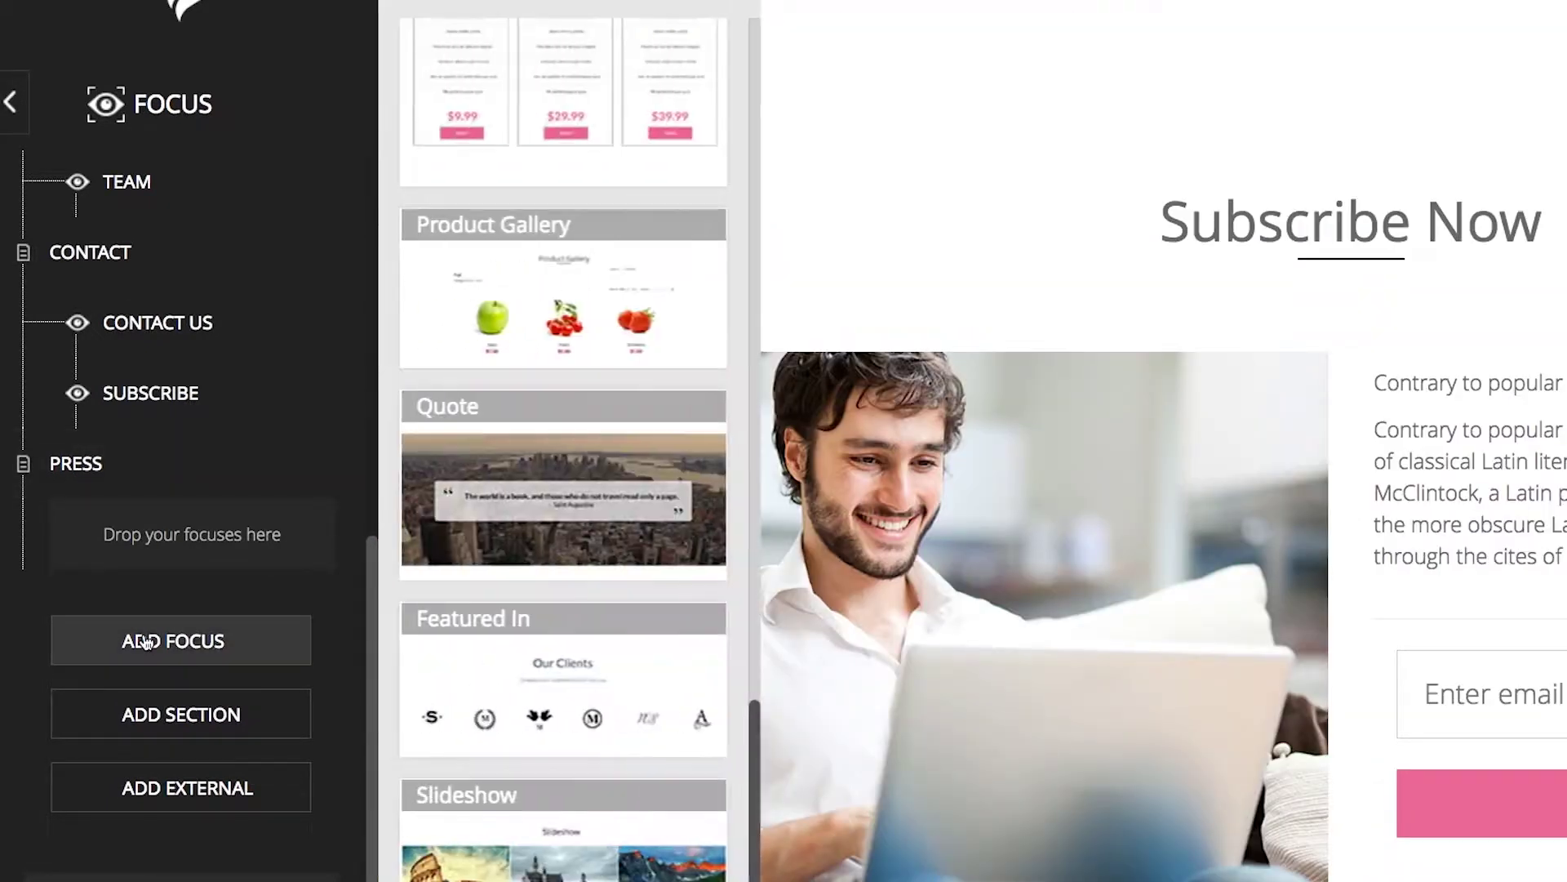
{"action": "scroll", "coordinate": [755, 788], "scroll_direction": "down", "scroll_amount": 5}
{"action": "scroll", "coordinate": [755, 787], "scroll_direction": "down", "scroll_amount": 3}
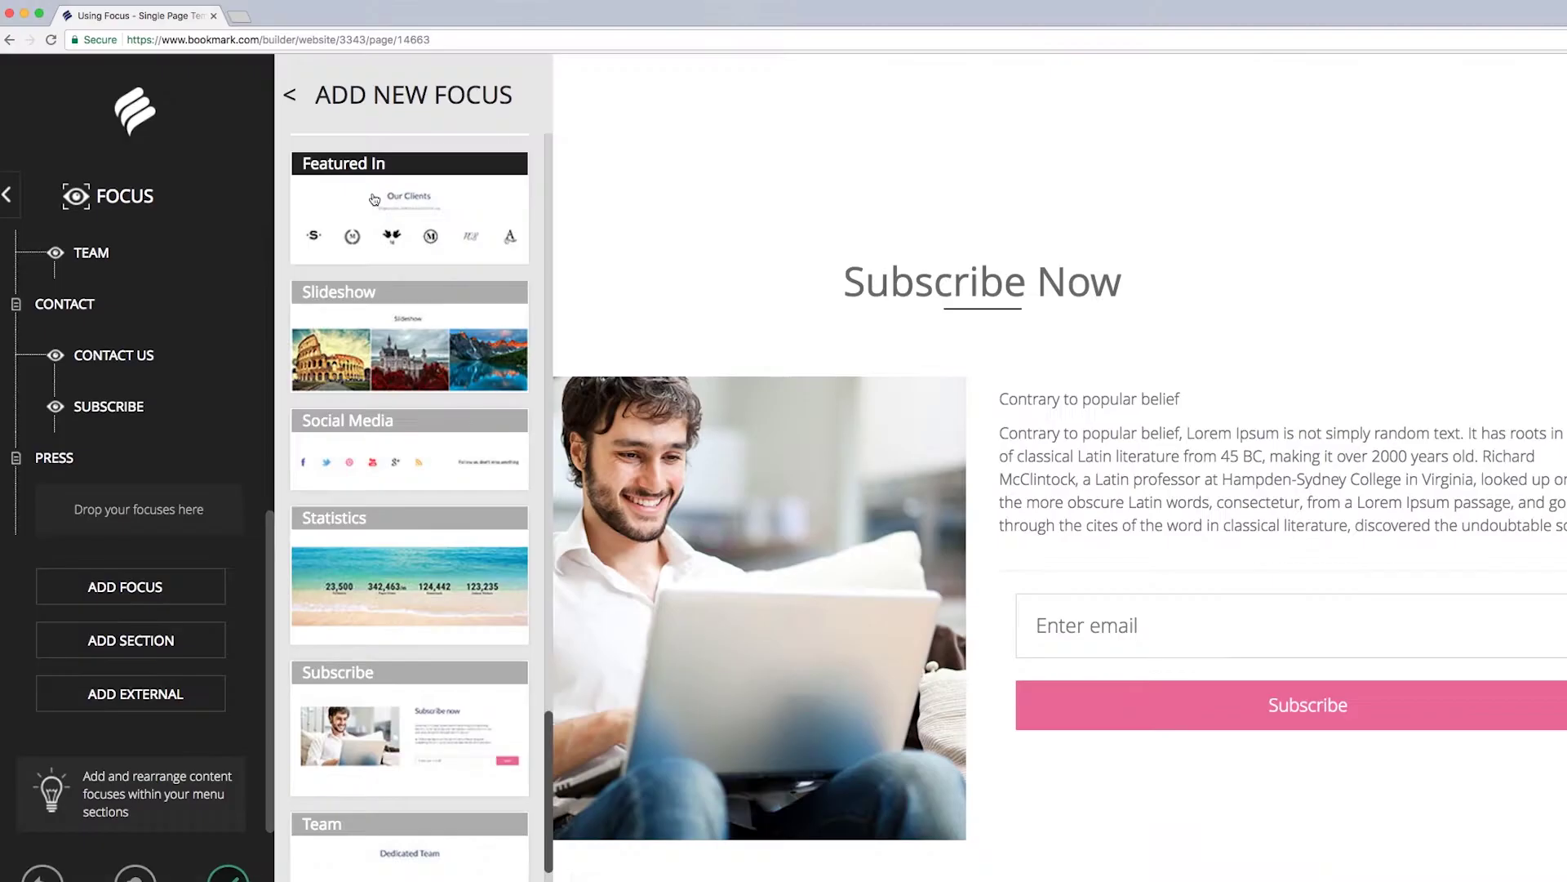
{"action": "left_click", "coordinate": [515, 109]}
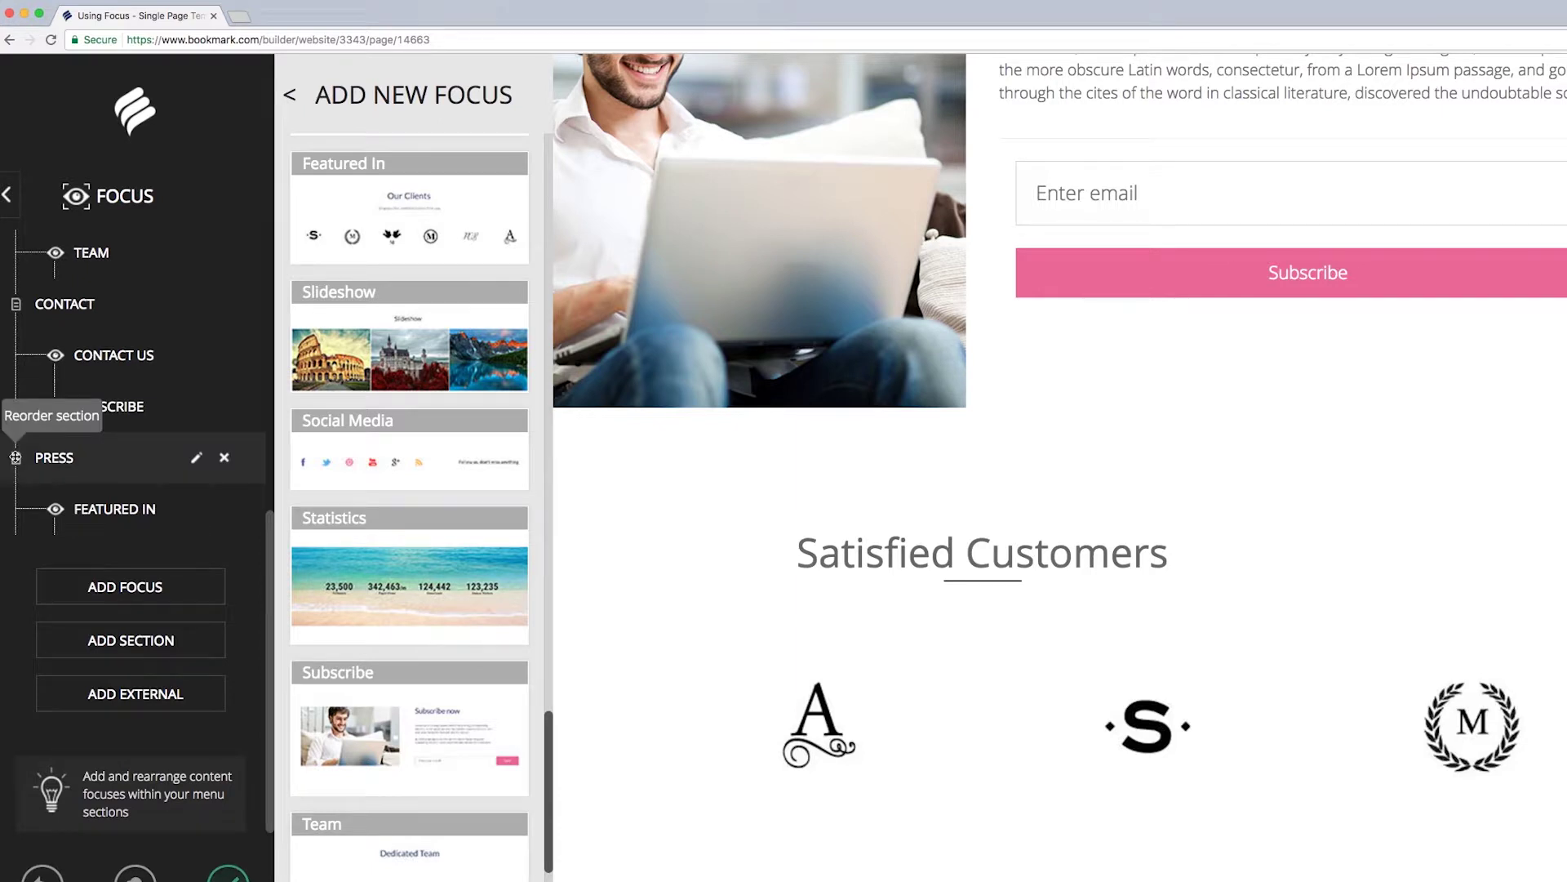
Move Press between About Us and Team, and close the focus templates list.
{"action": "left_click_drag", "start_coordinate": [15, 457], "coordinate": [25, 358]}
{"action": "scroll", "coordinate": [727, 307], "scroll_direction": "up", "scroll_amount": 15}
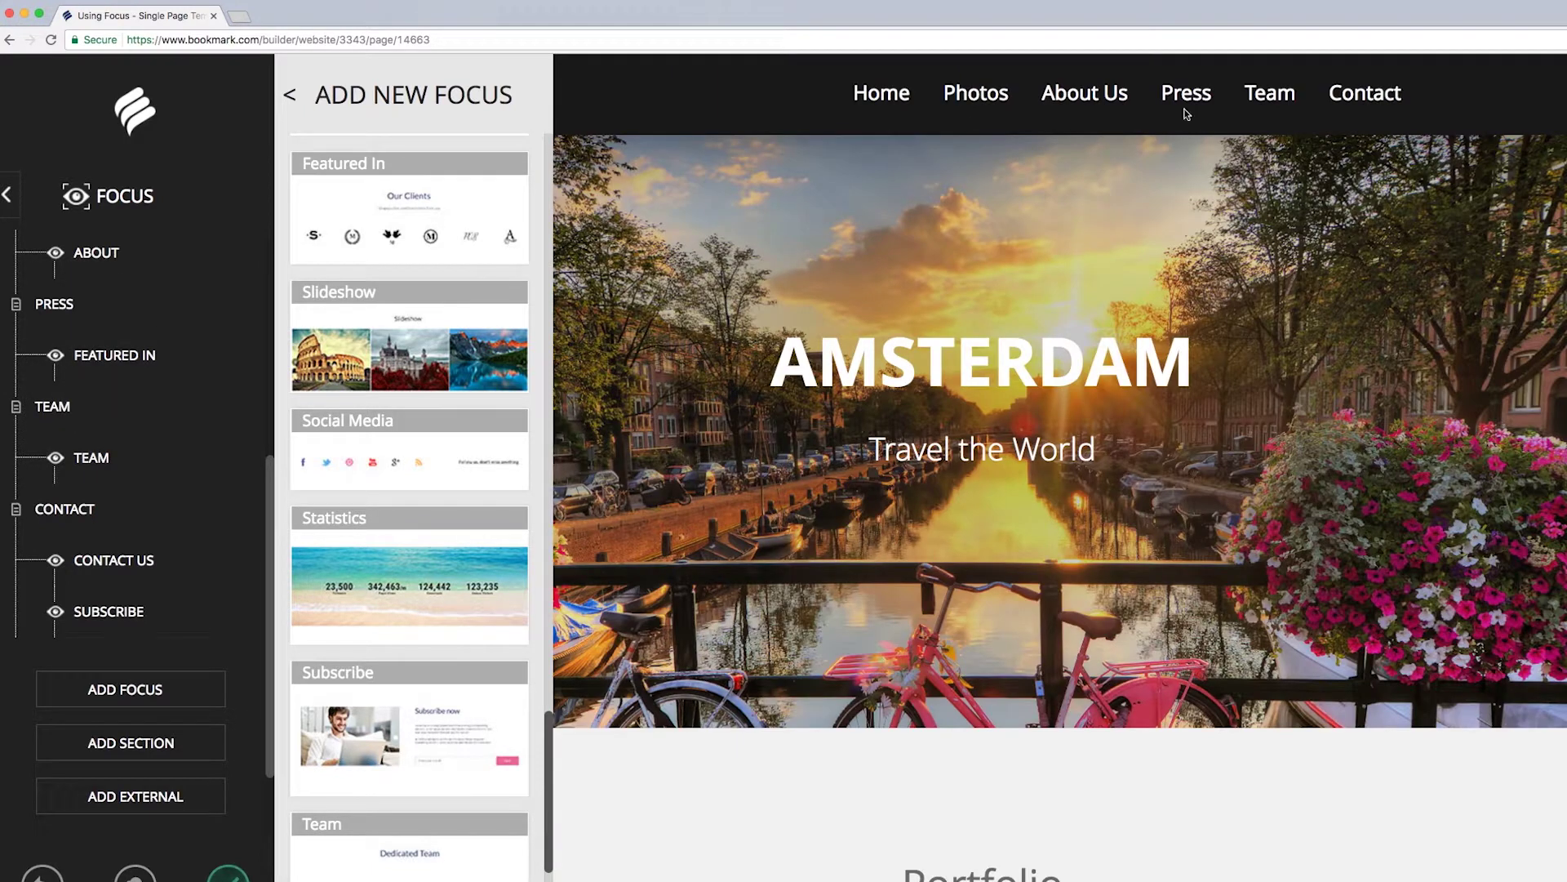
{"action": "left_click", "coordinate": [1194, 119]}
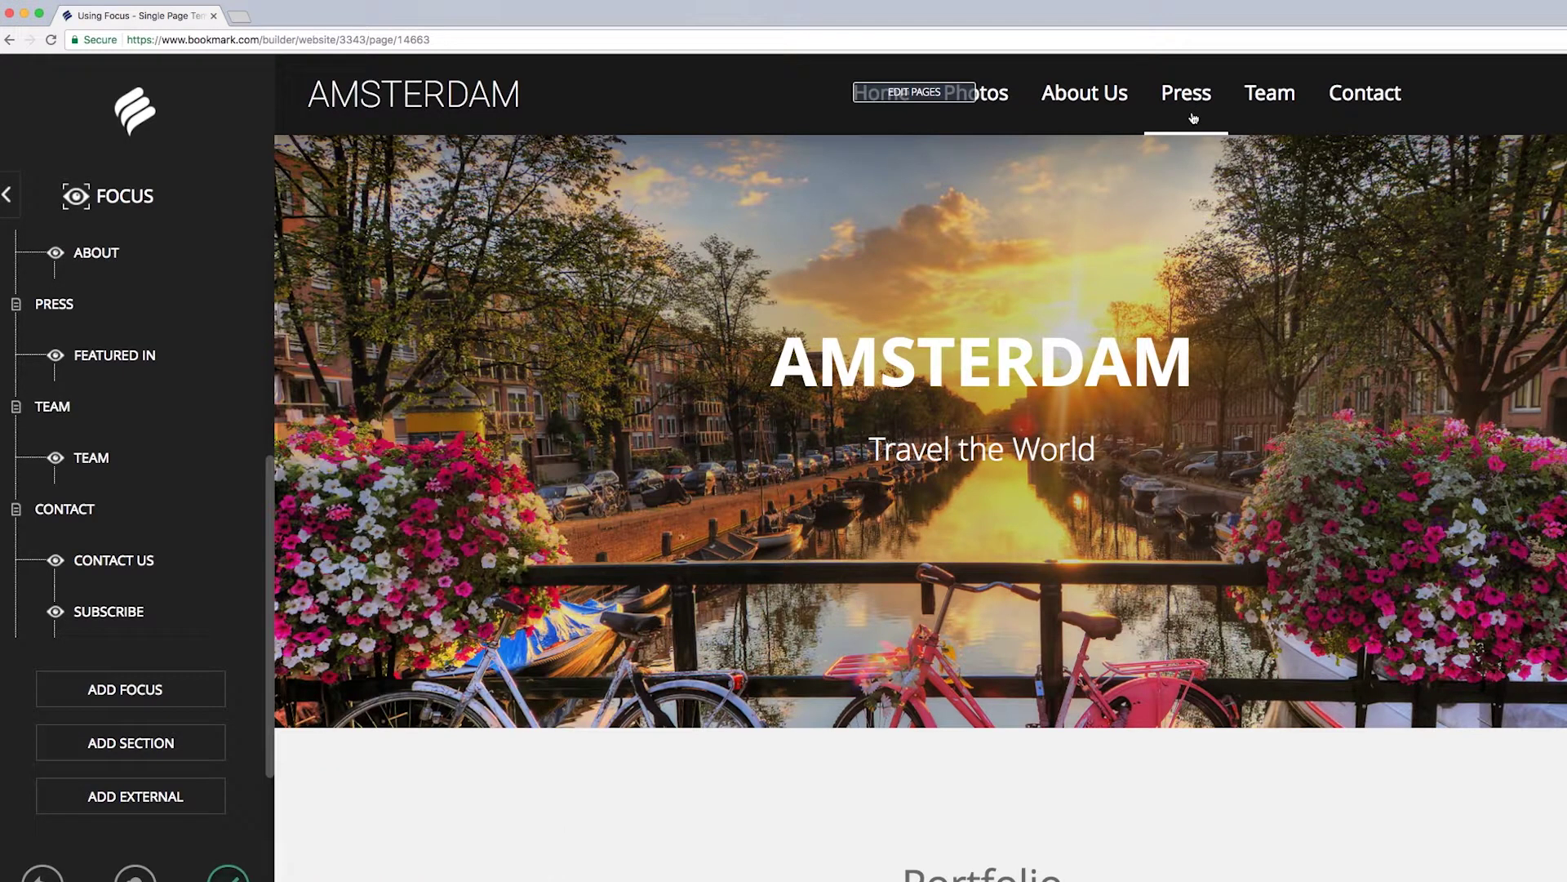
{"action": "scroll", "coordinate": [271, 266], "scroll_direction": "down", "scroll_amount": 10}
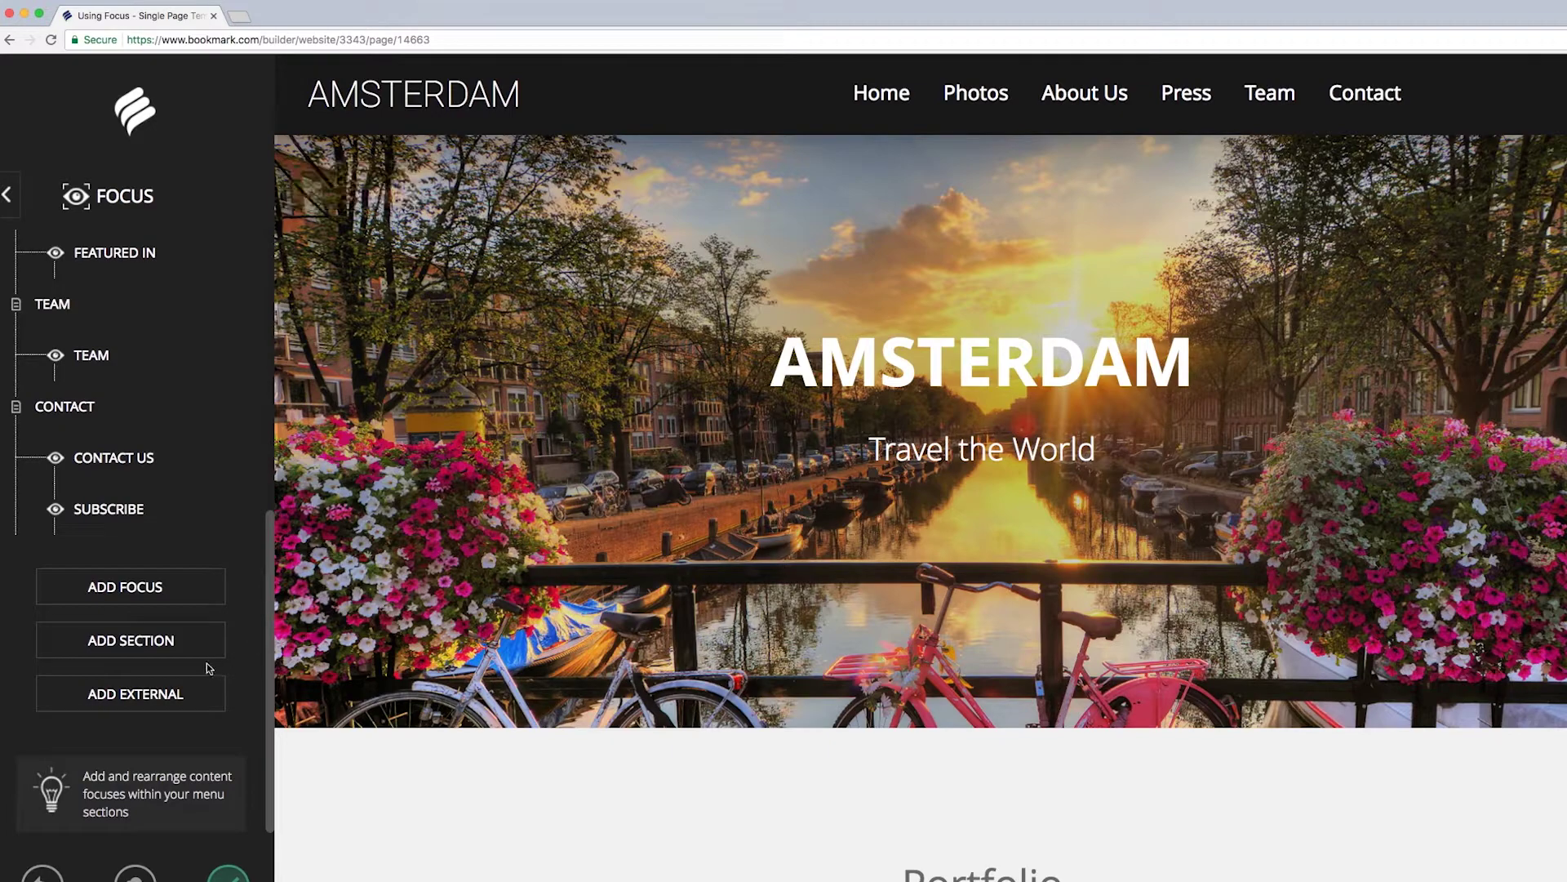
{"action": "left_click", "coordinate": [151, 708]}
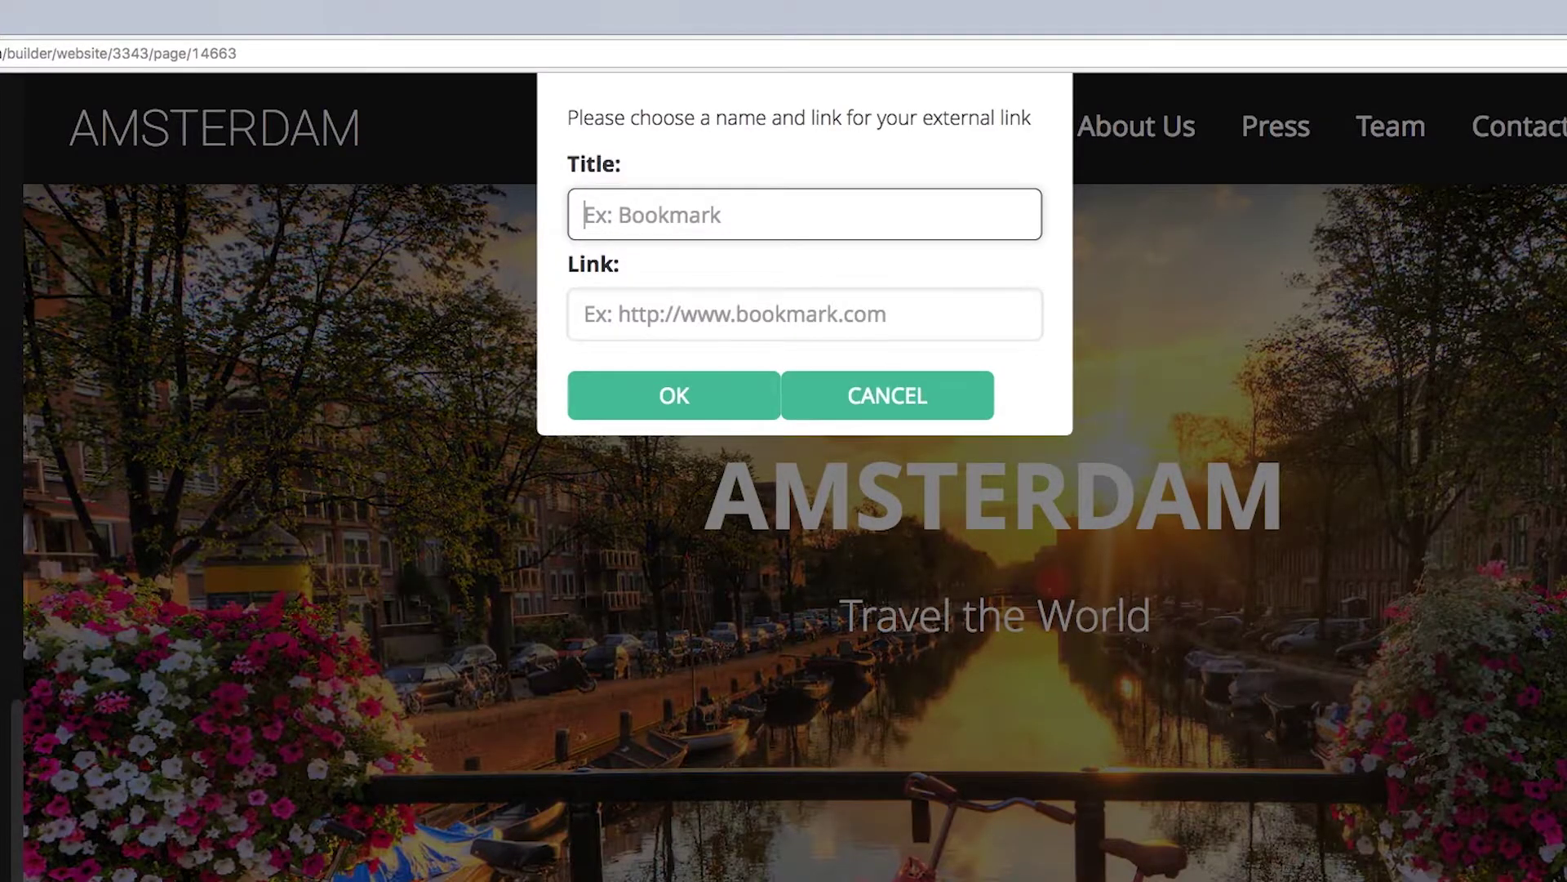
{"action": "left_click", "coordinate": [690, 206]}
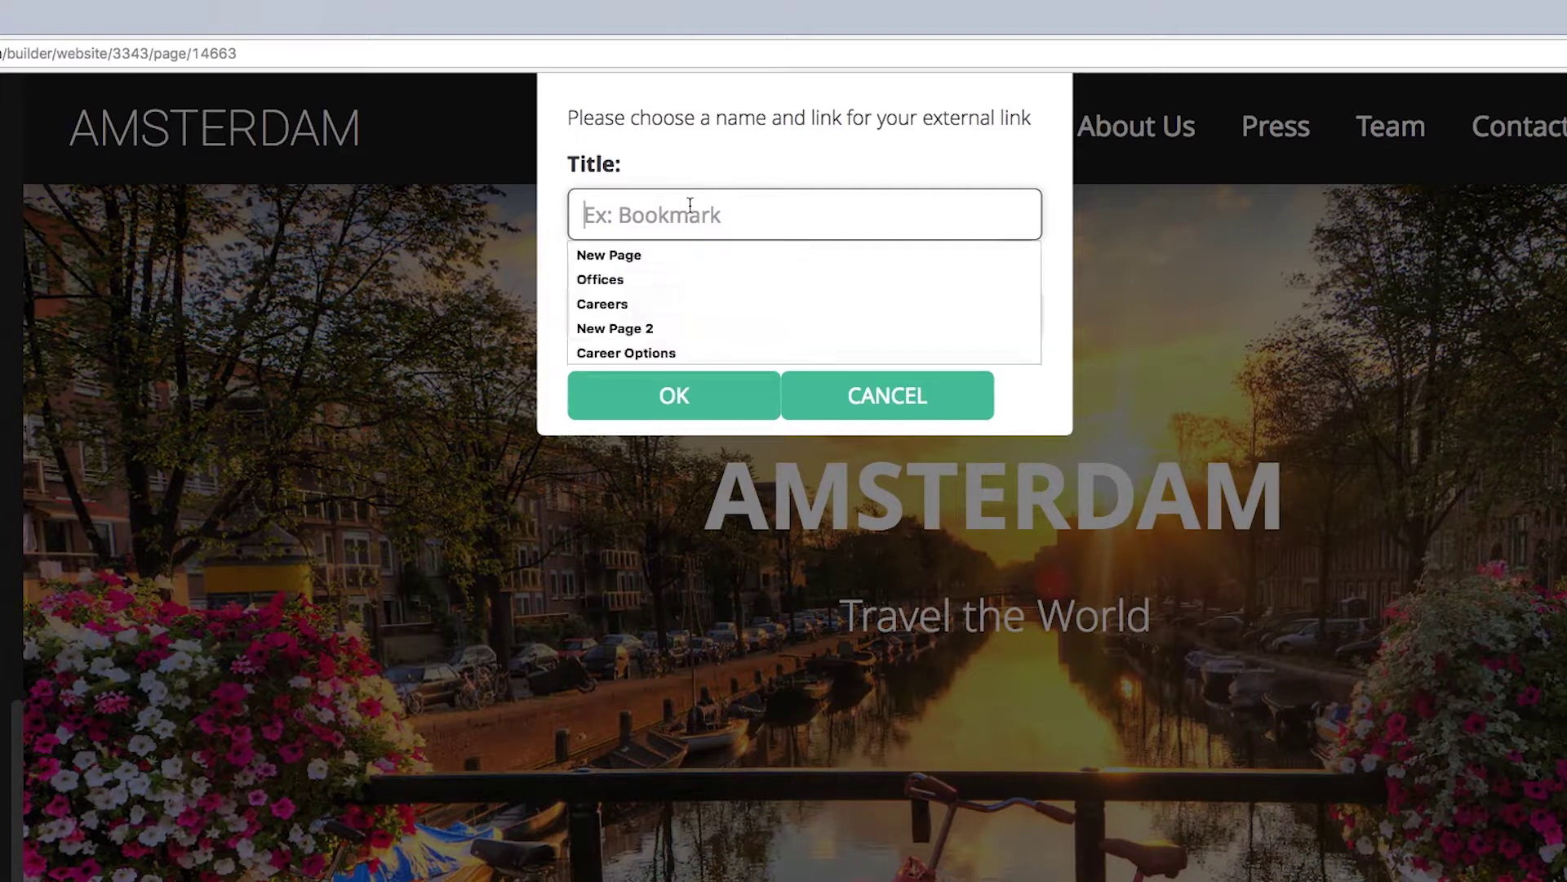
{"action": "type", "text": "Blog"}
{"action": "key", "text": "Tab"}
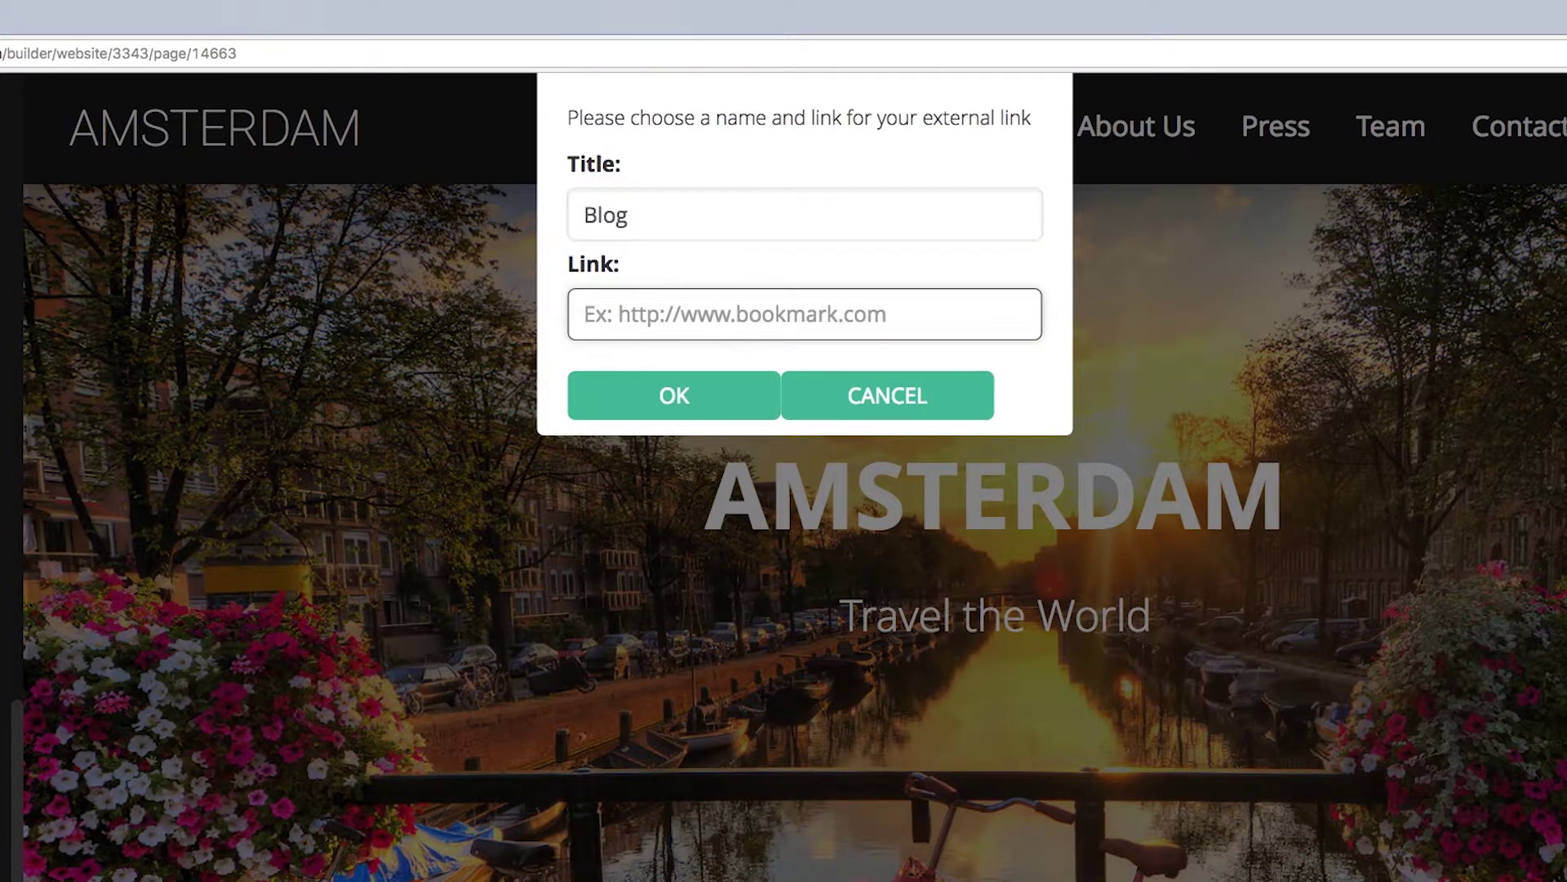
{"action": "type", "text": "http://www.iamsterdam.com/en/"}
{"action": "left_click", "coordinate": [717, 405]}
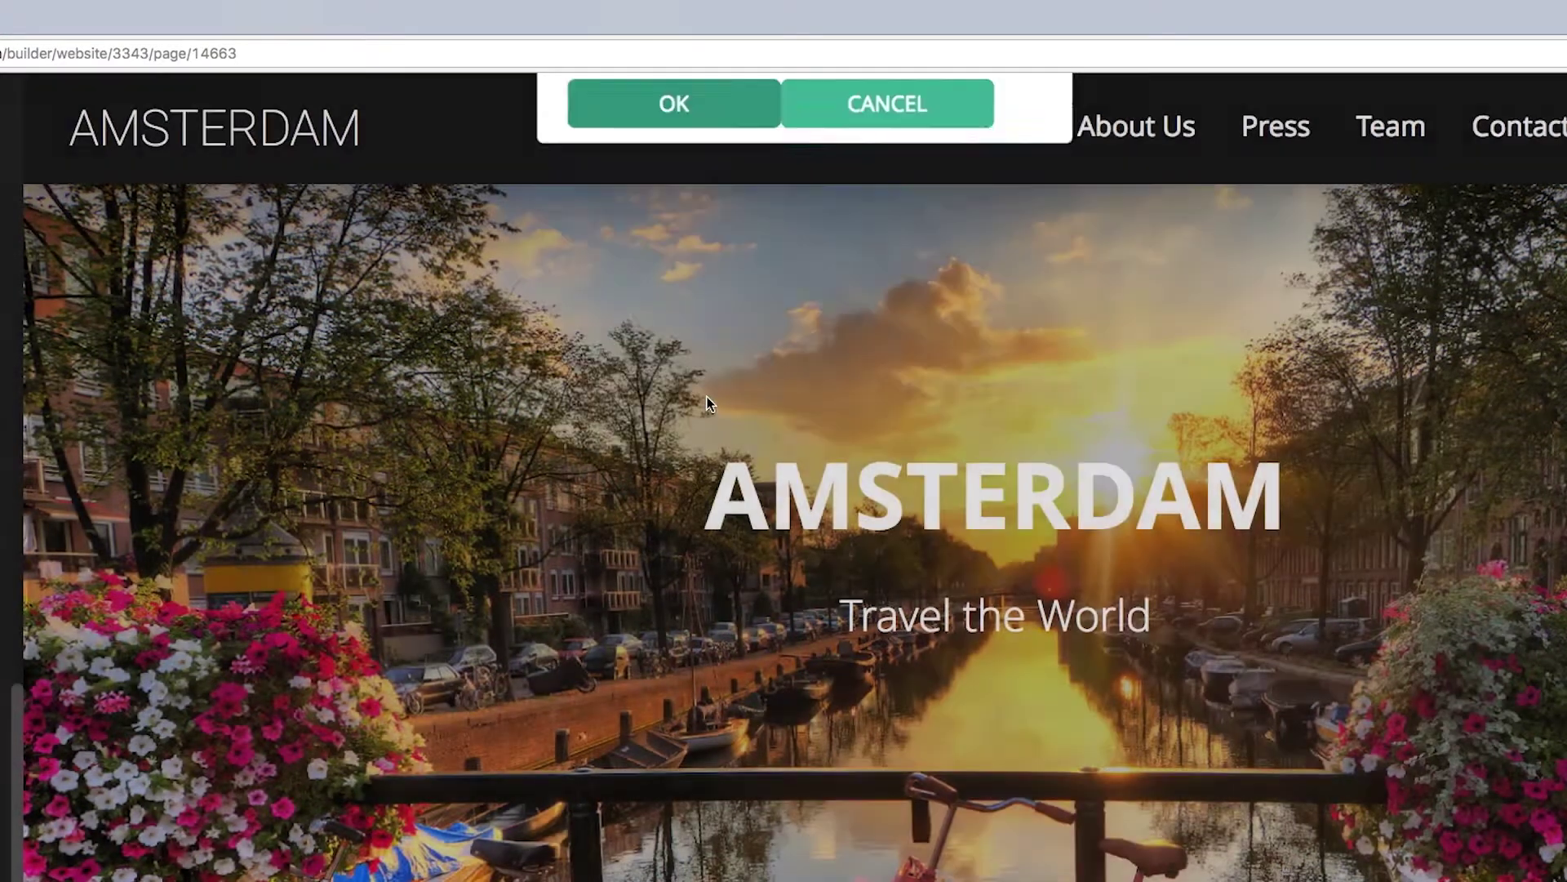